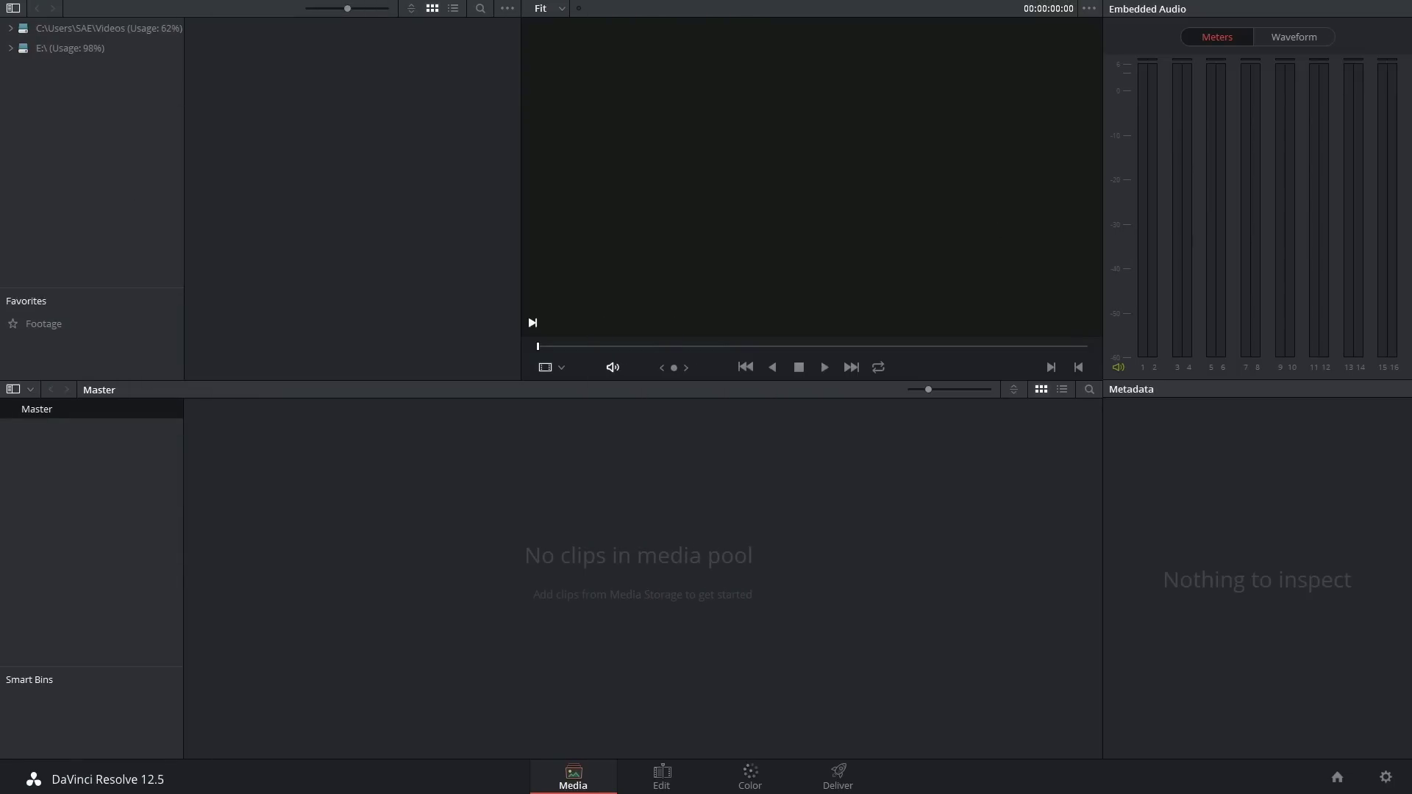
# Open the GOAT VIEW 1 (F:) drive in File Explorer to check its contents.
pyautogui.press('super+e')
pyautogui.moveTo(610, 174); pyautogui.dragTo(706, 65)
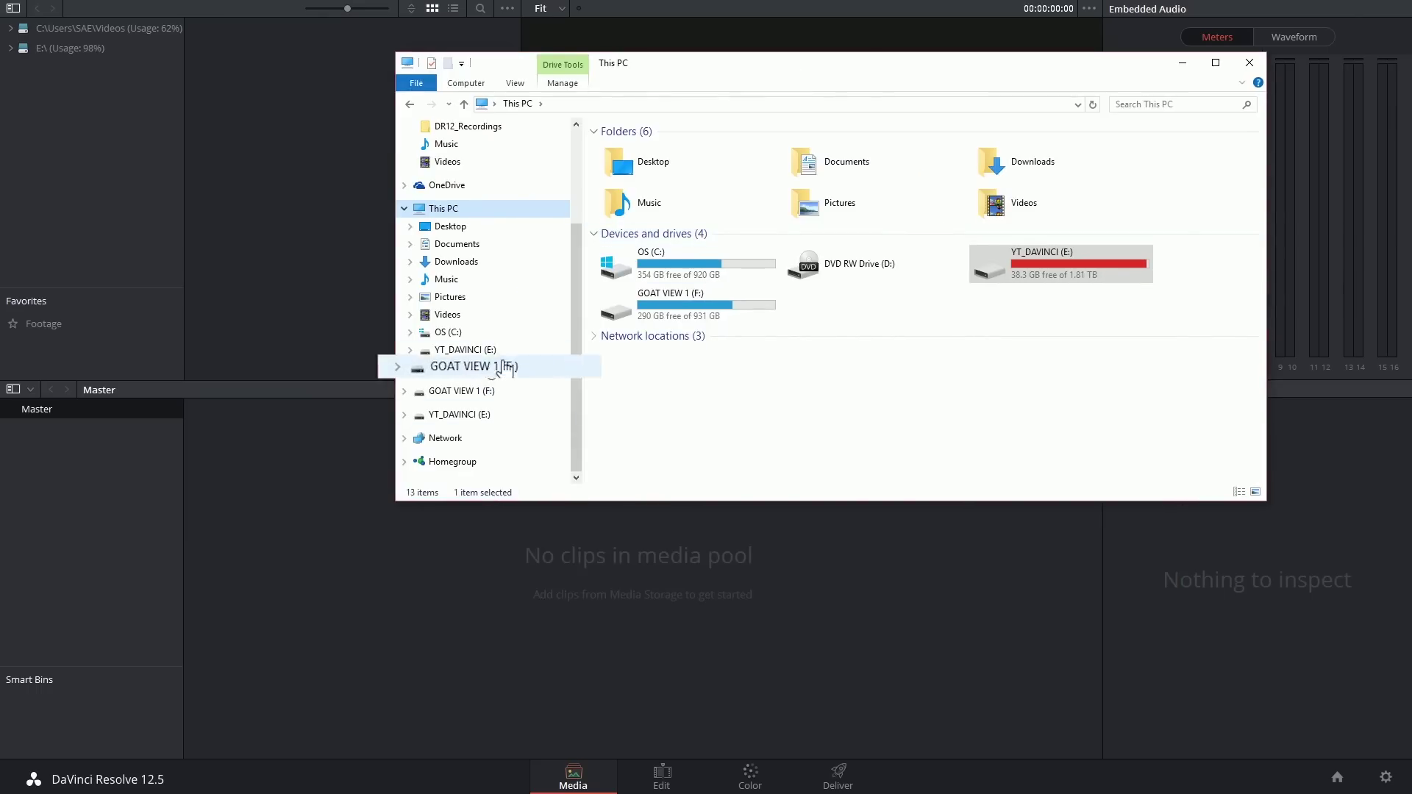
pyautogui.click(539, 359)
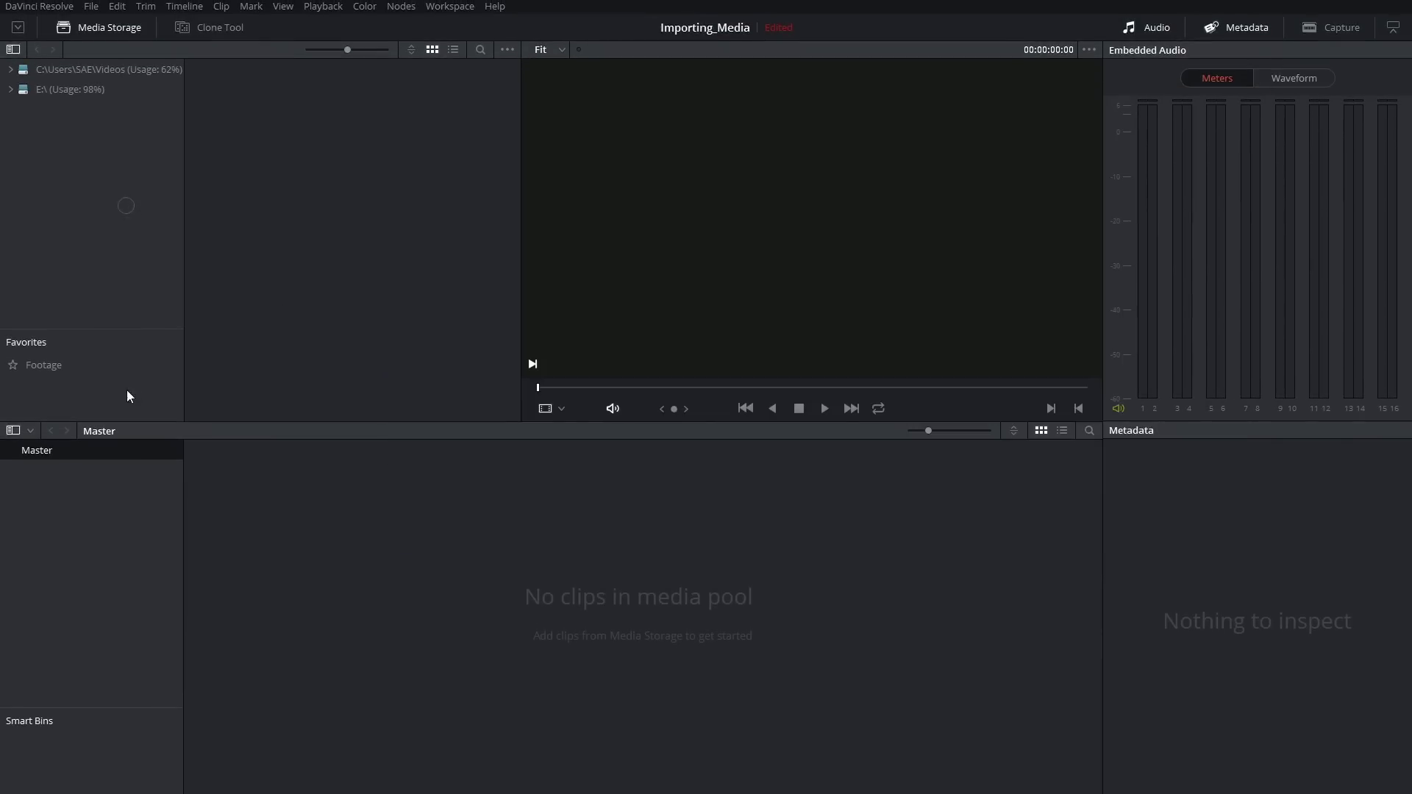
# Add the GOAT VIEW 1 (F:) drive as a new location in Resolve's Media Storage preferences.
pyautogui.click(37, 8)
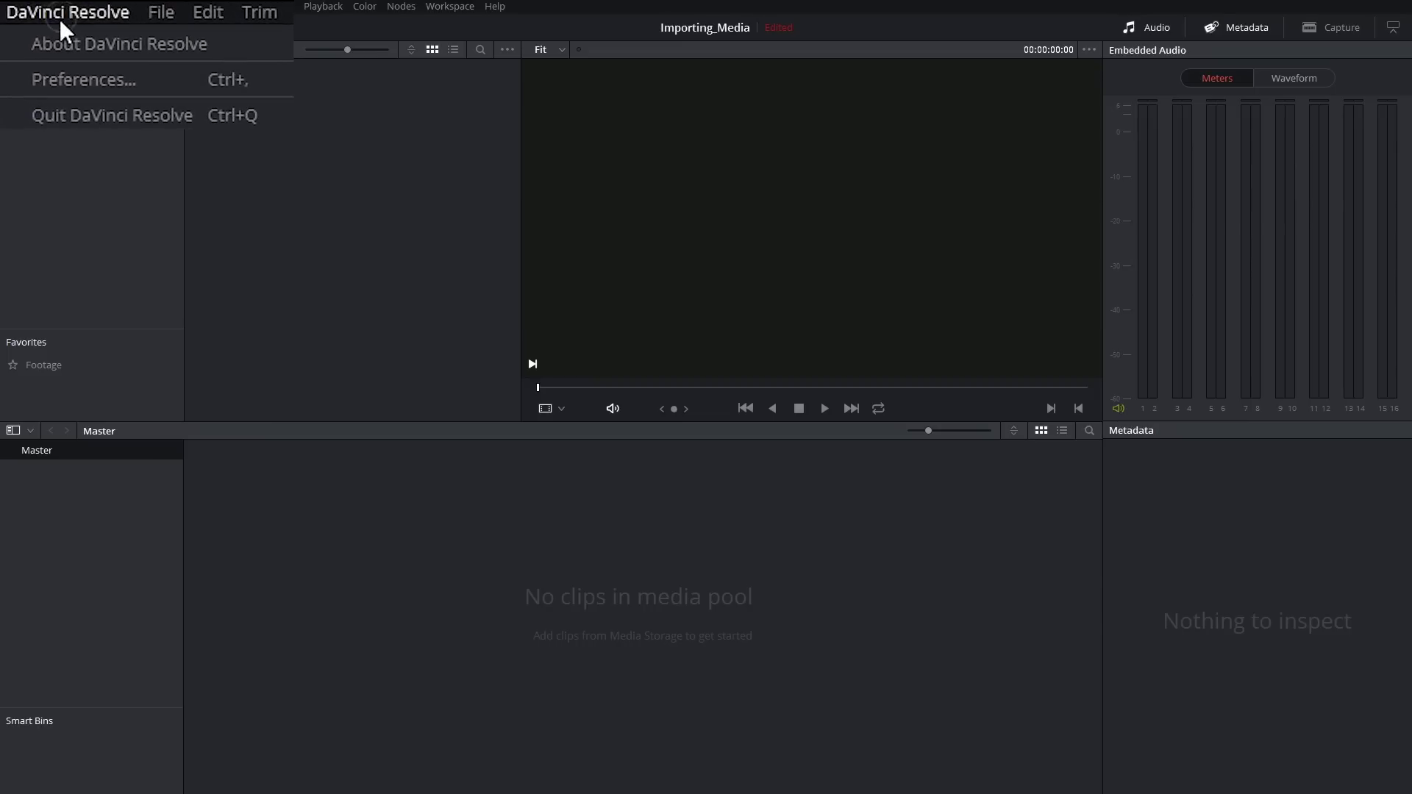
pyautogui.click(87, 72)
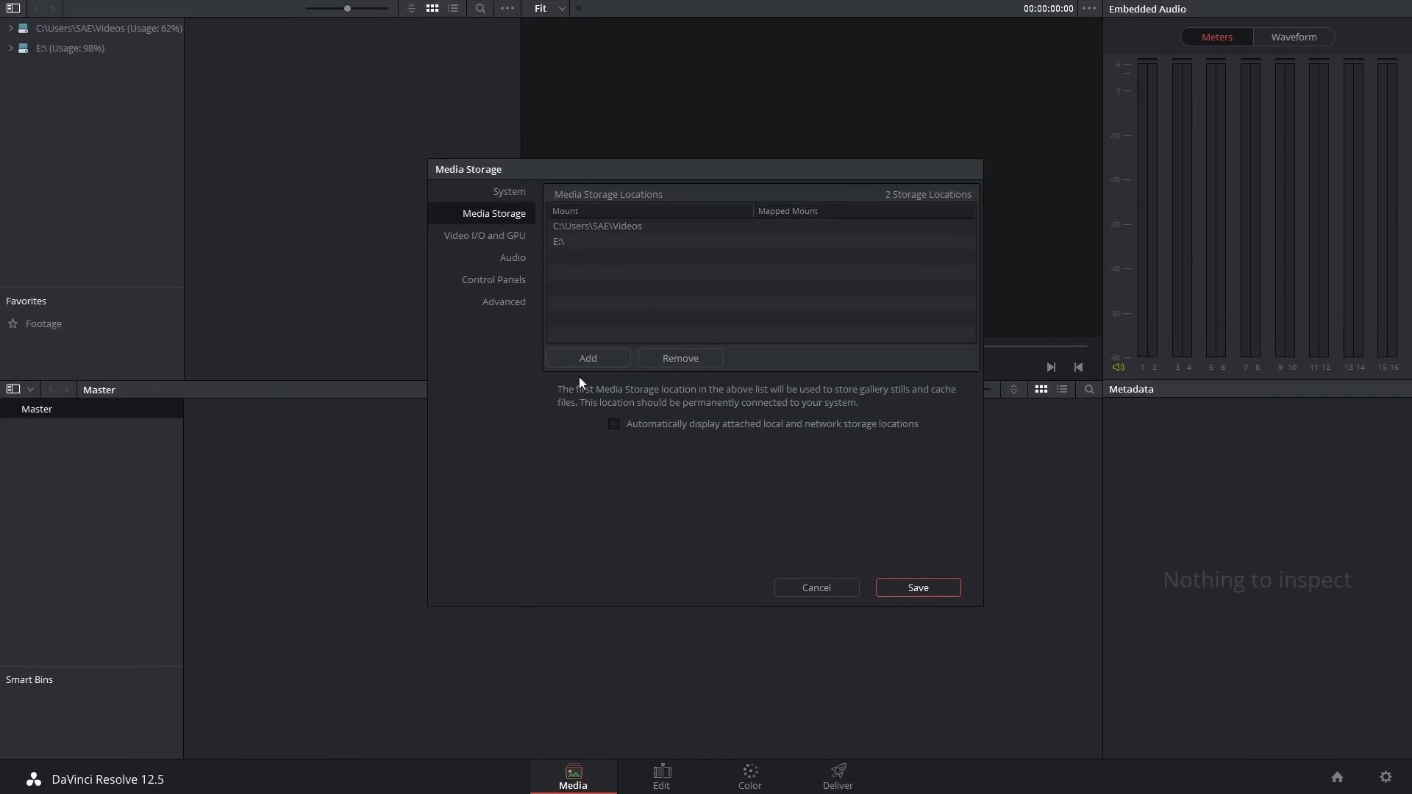
pyautogui.click(588, 358)
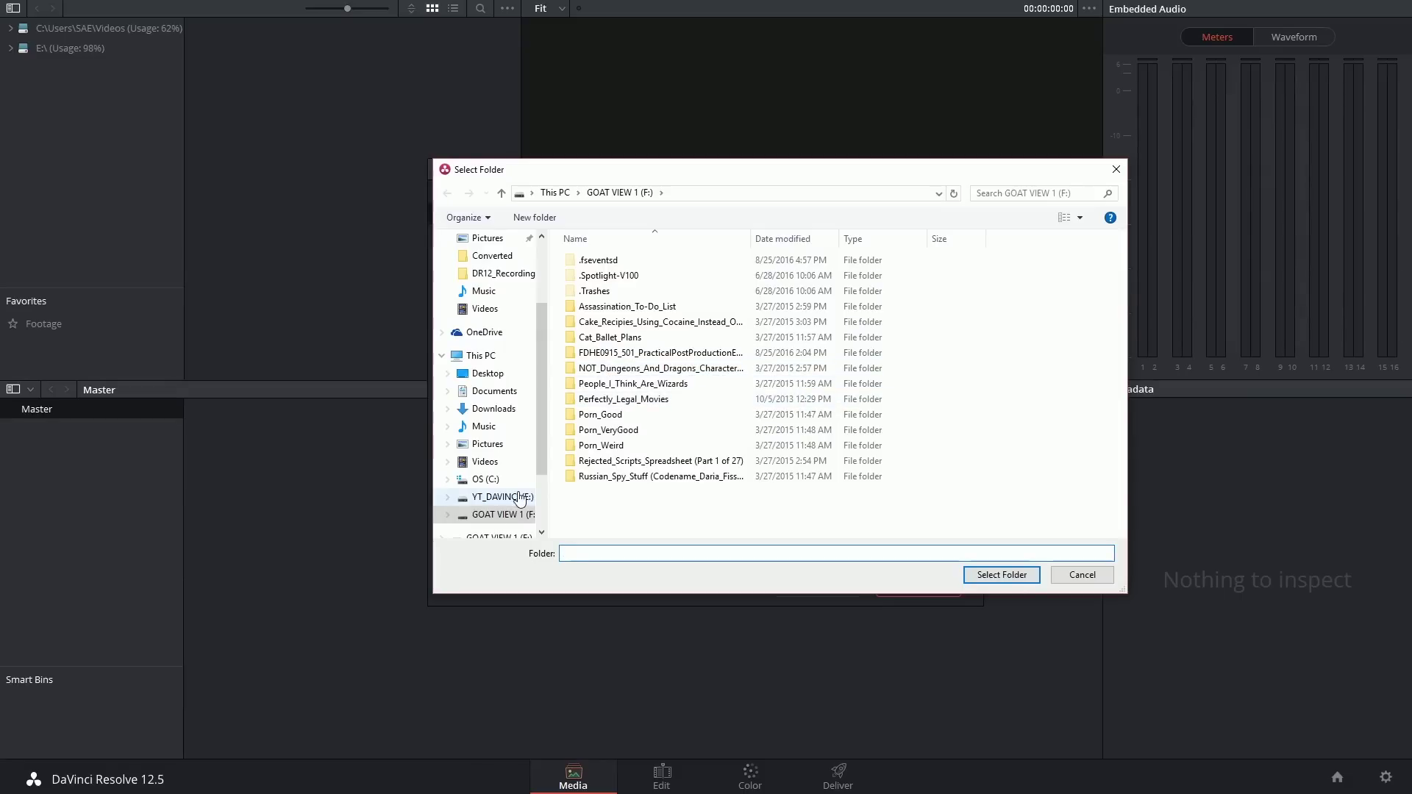
pyautogui.click(513, 483)
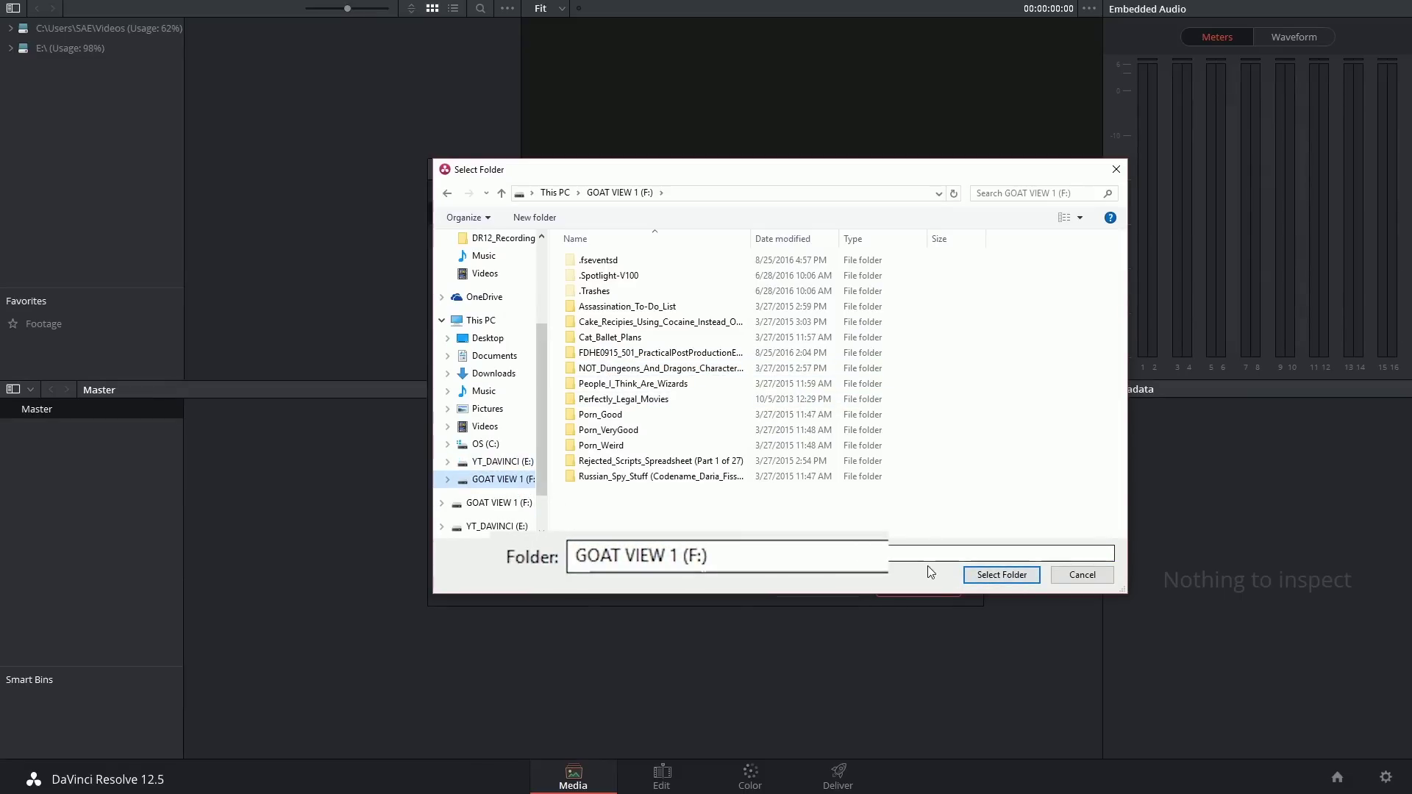
pyautogui.click(999, 577)
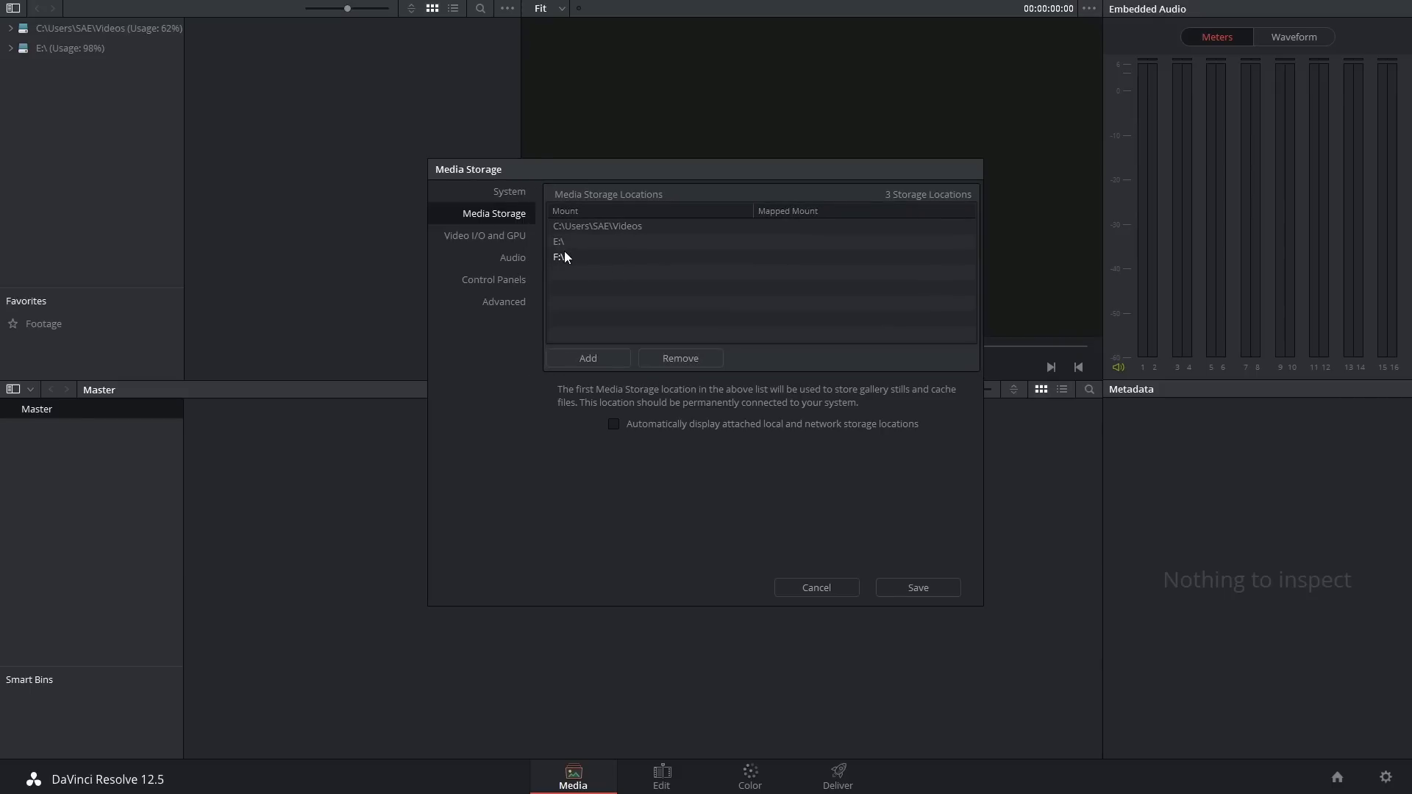
# Save the preferences, then check the F:\ drive's context menu in the storage list and dismiss it.
pyautogui.click(918, 587)
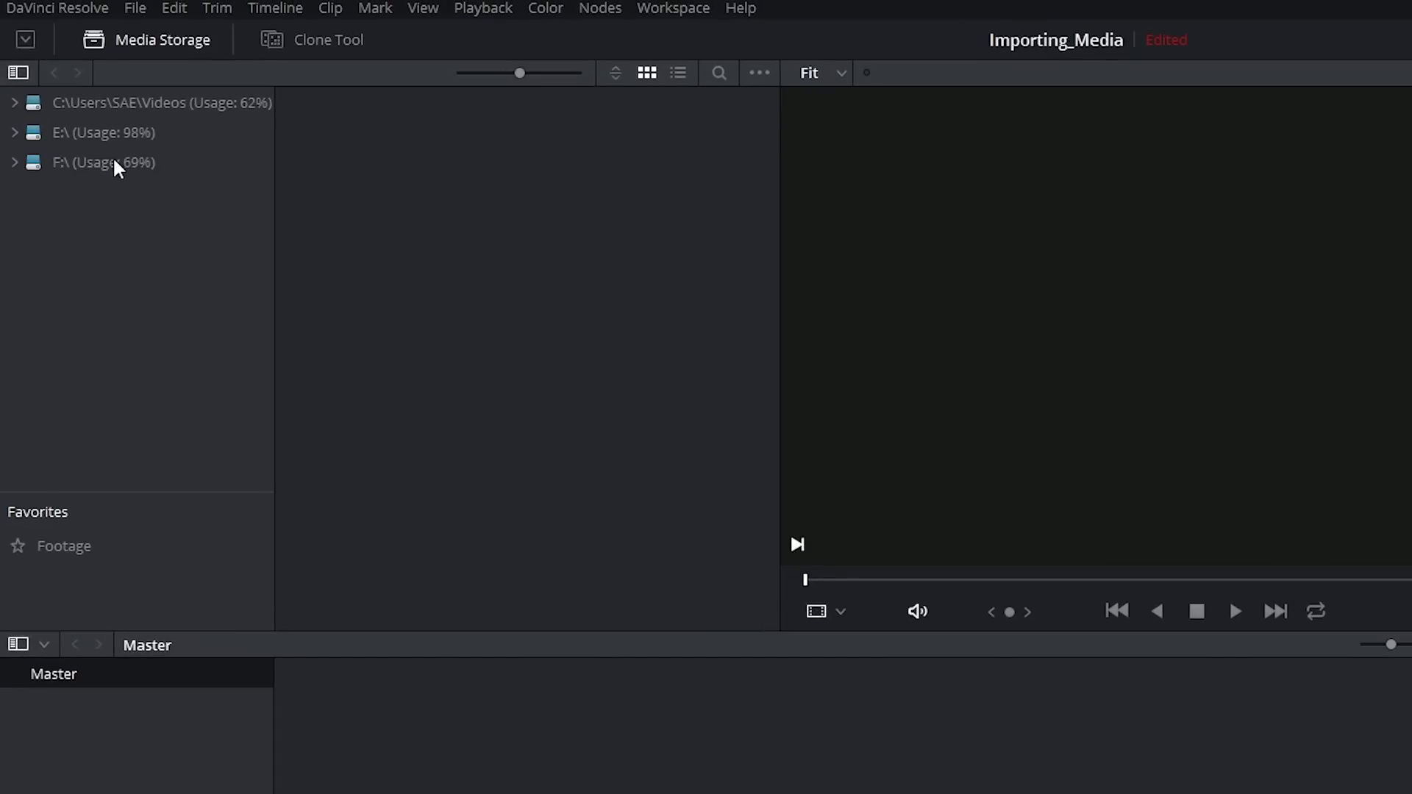
pyautogui.click(72, 166)
pyautogui.rightClick(71, 166)
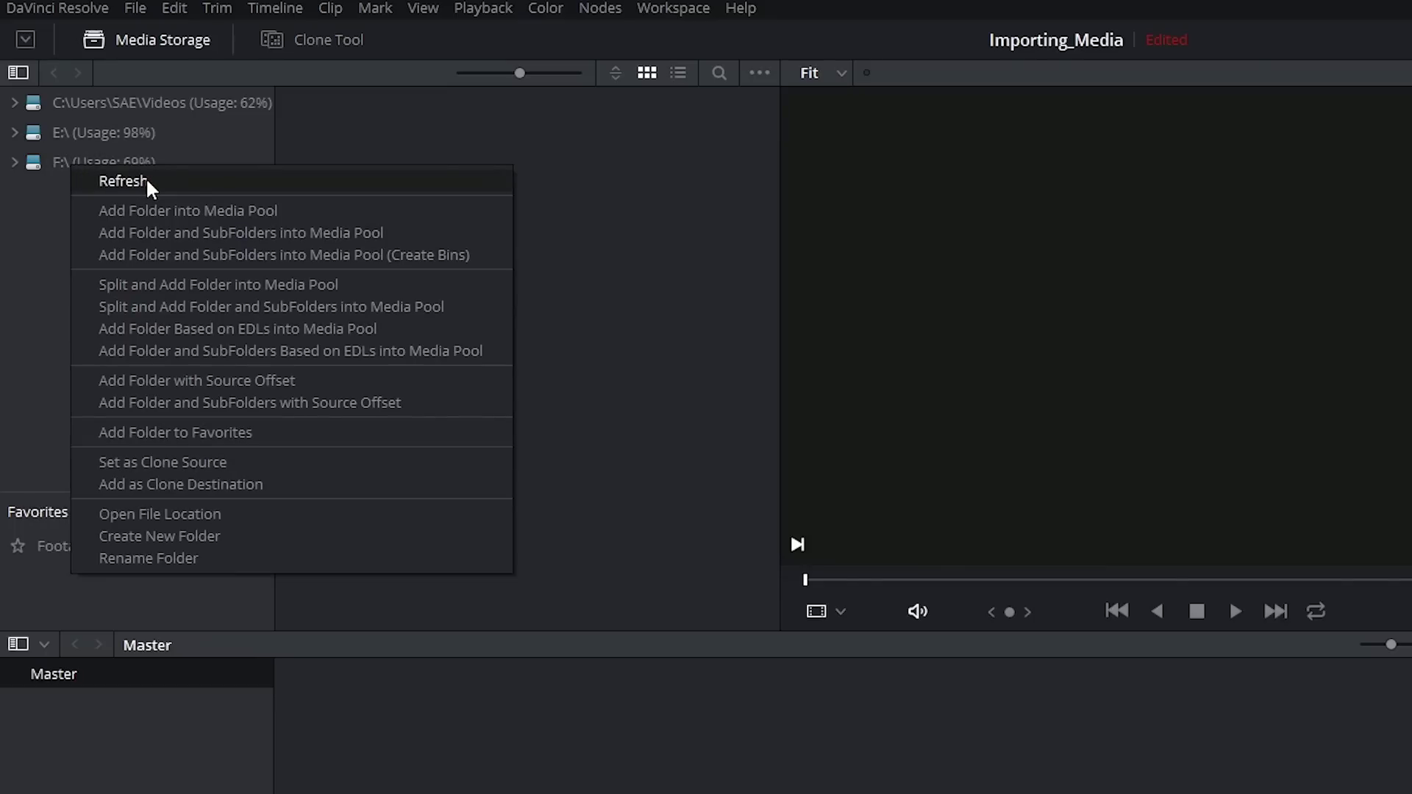
pyautogui.click(18, 259)
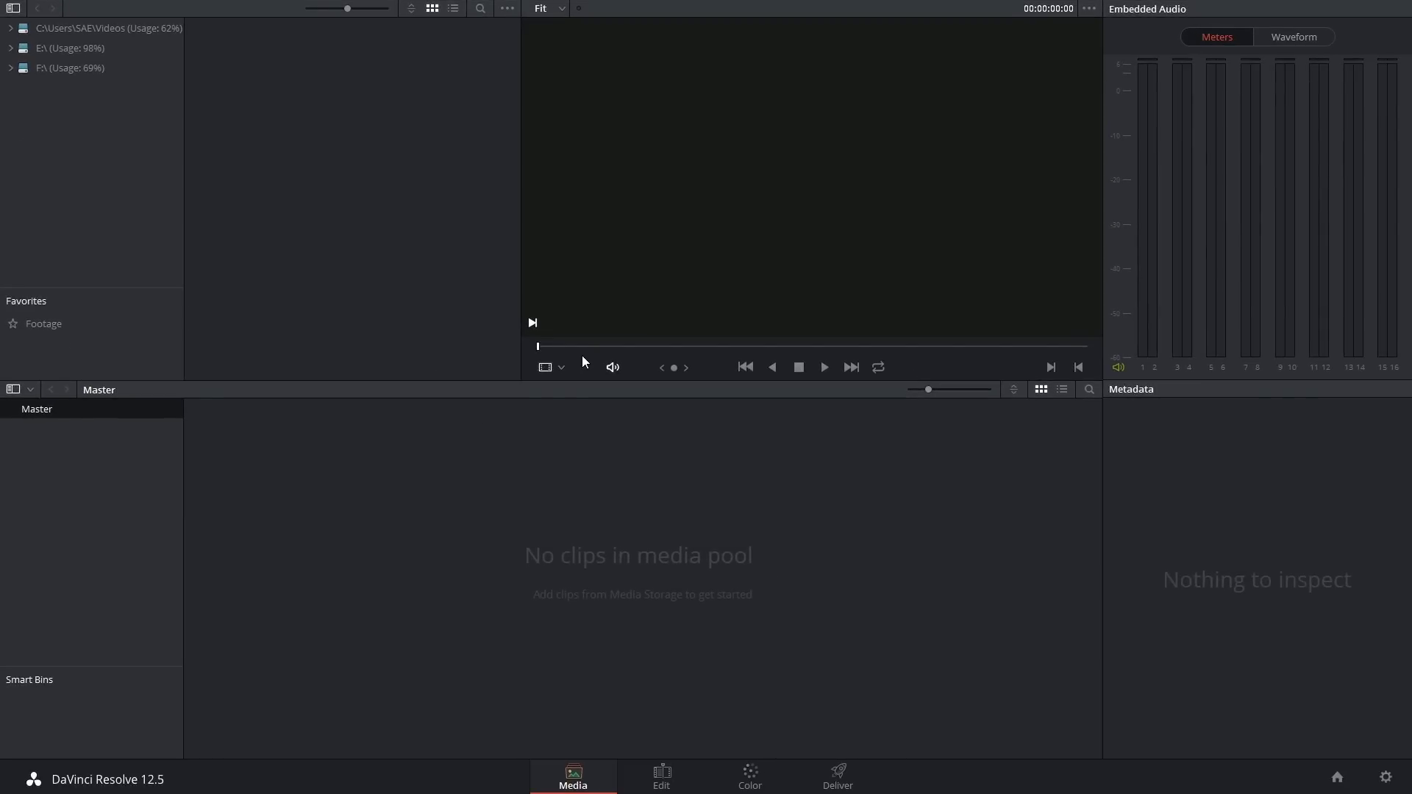
# Turn on automatic display of attached local and network storage and save, adding C:\ and D:\.
pyautogui.hotkey('ctrl', ',')
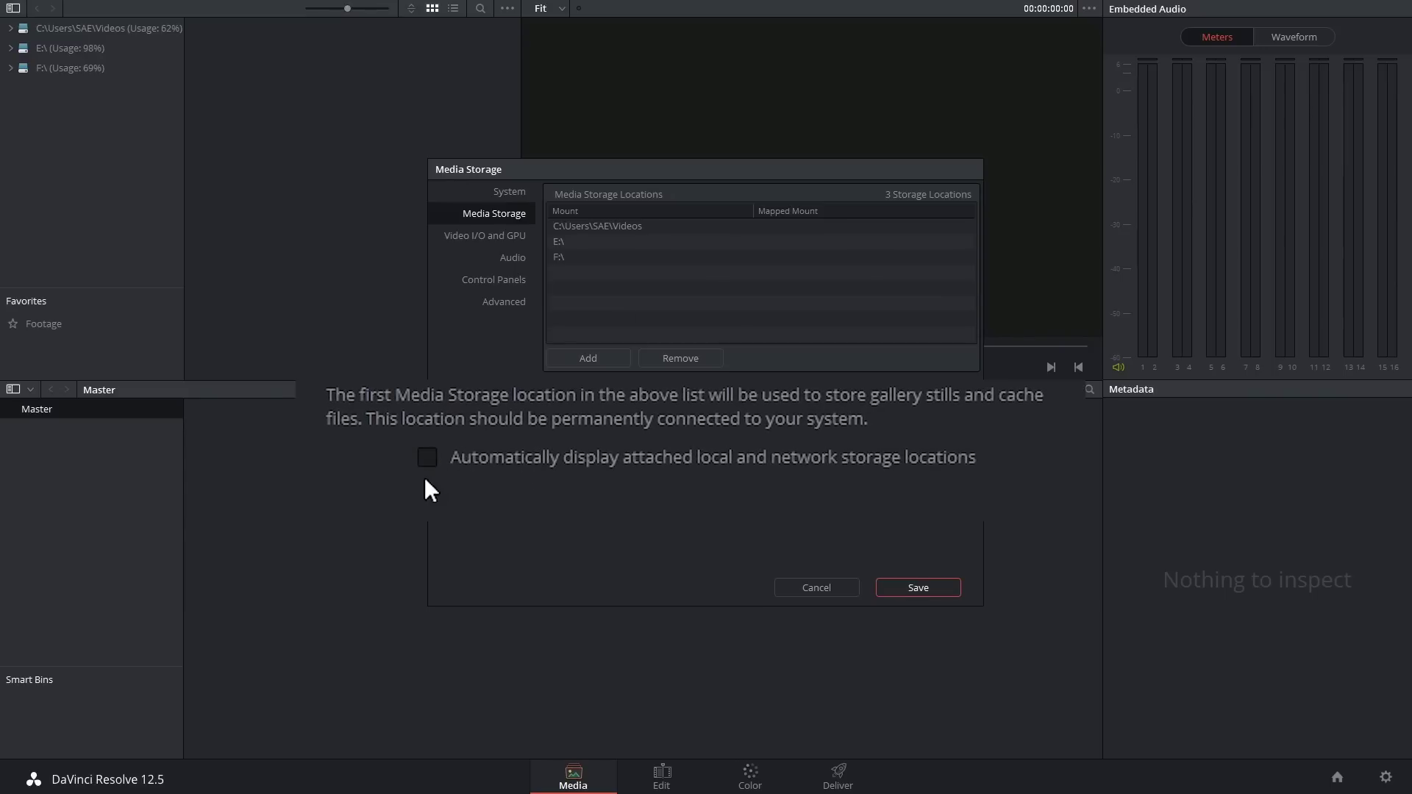
pyautogui.click(428, 458)
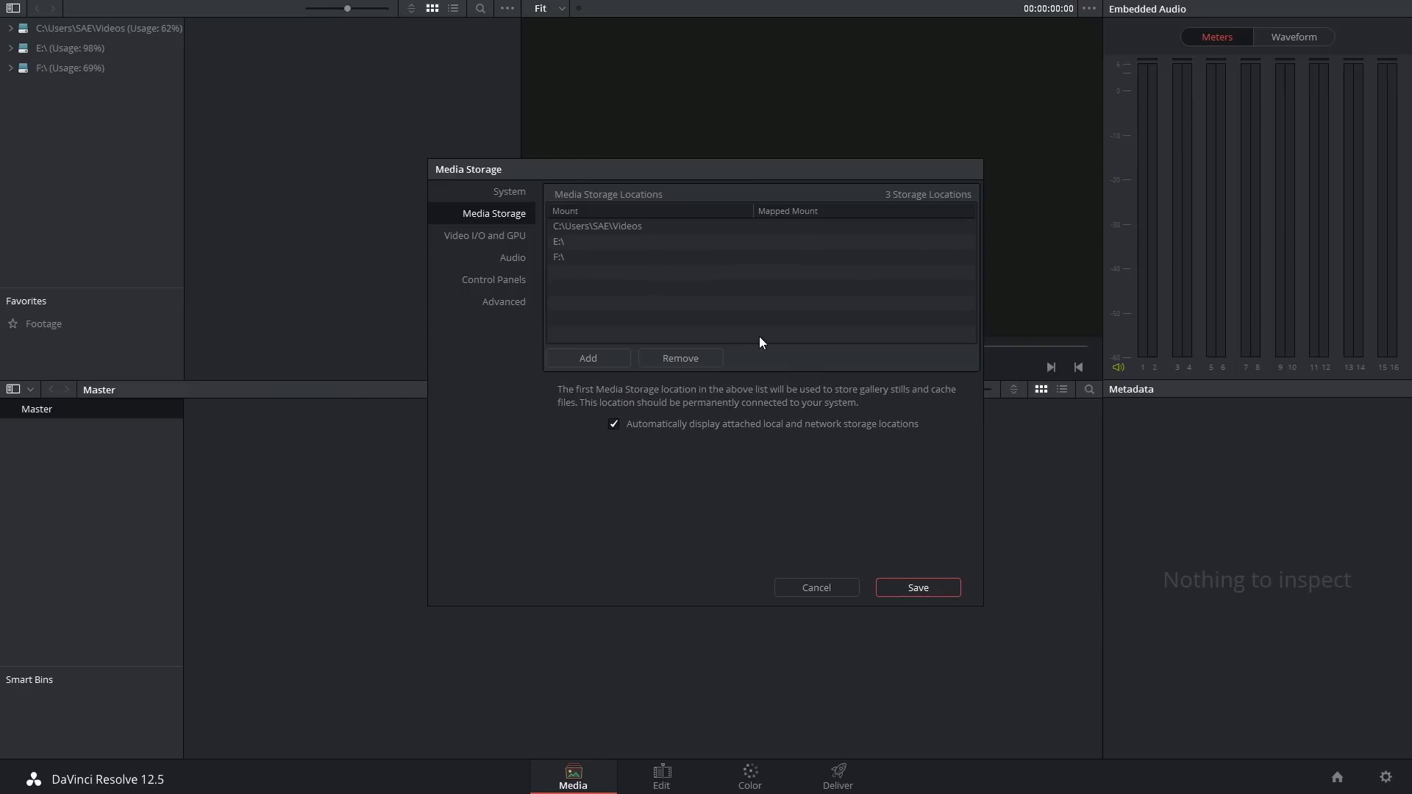
pyautogui.click(911, 585)
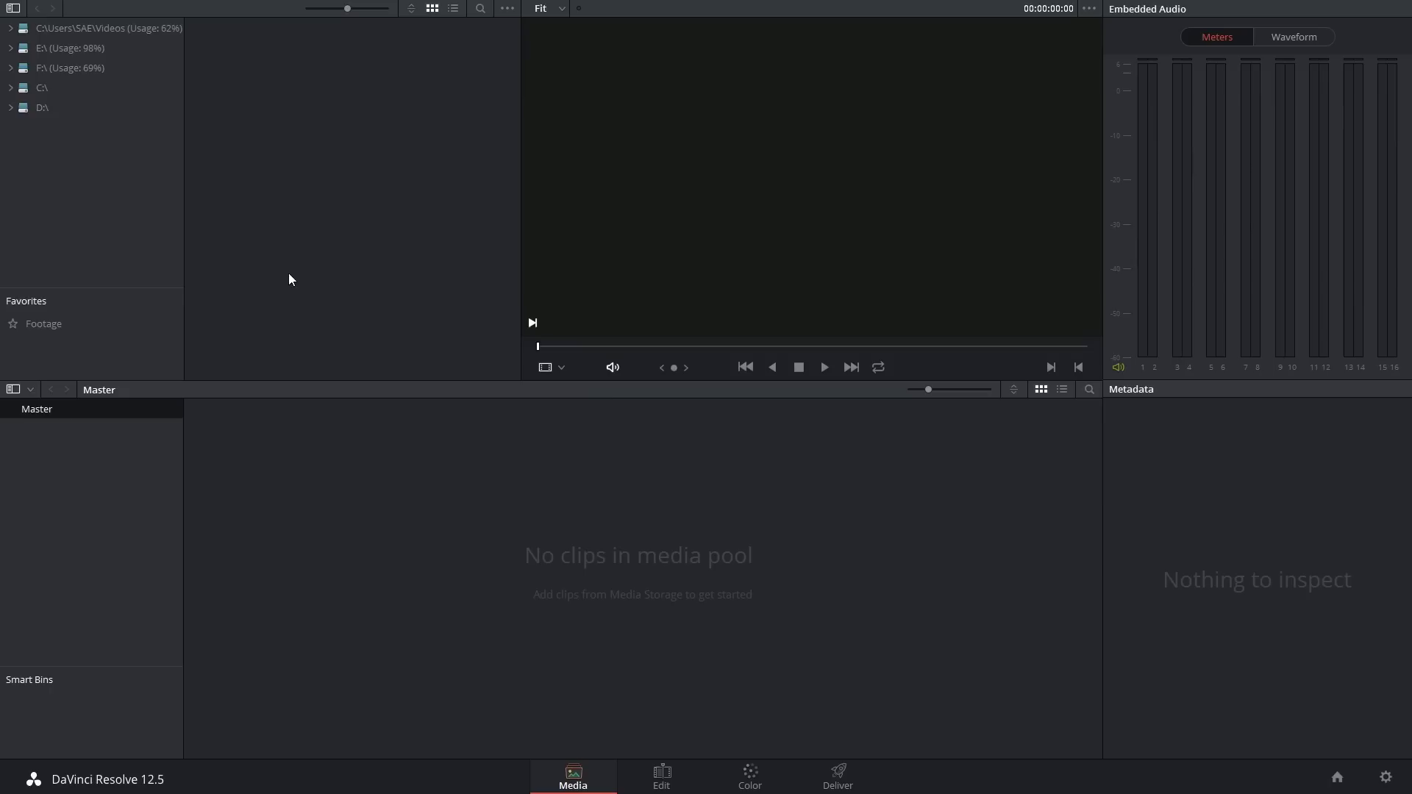
# Browse the C:\ drive's folders, then the empty D:\ drive.
pyautogui.click(43, 93)
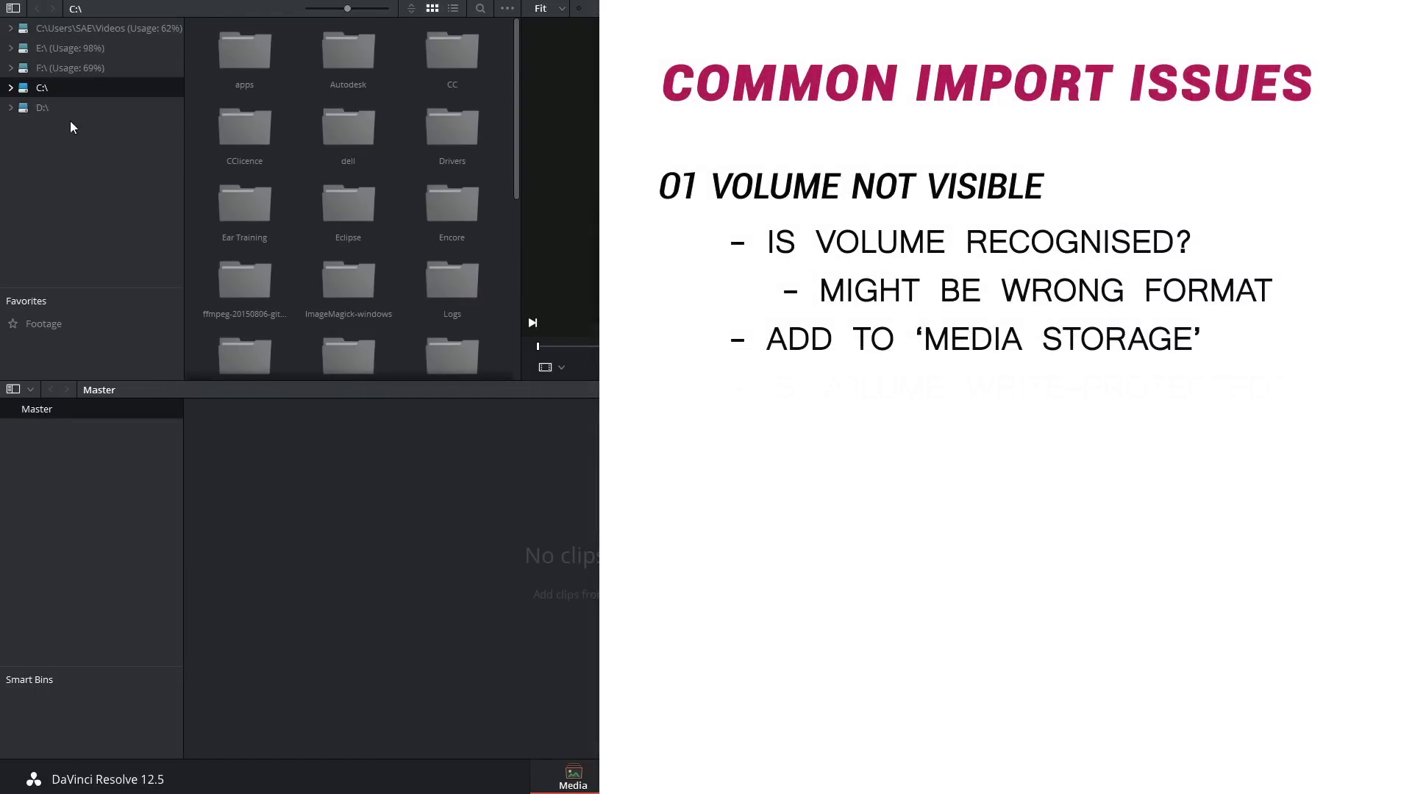
pyautogui.click(58, 114)
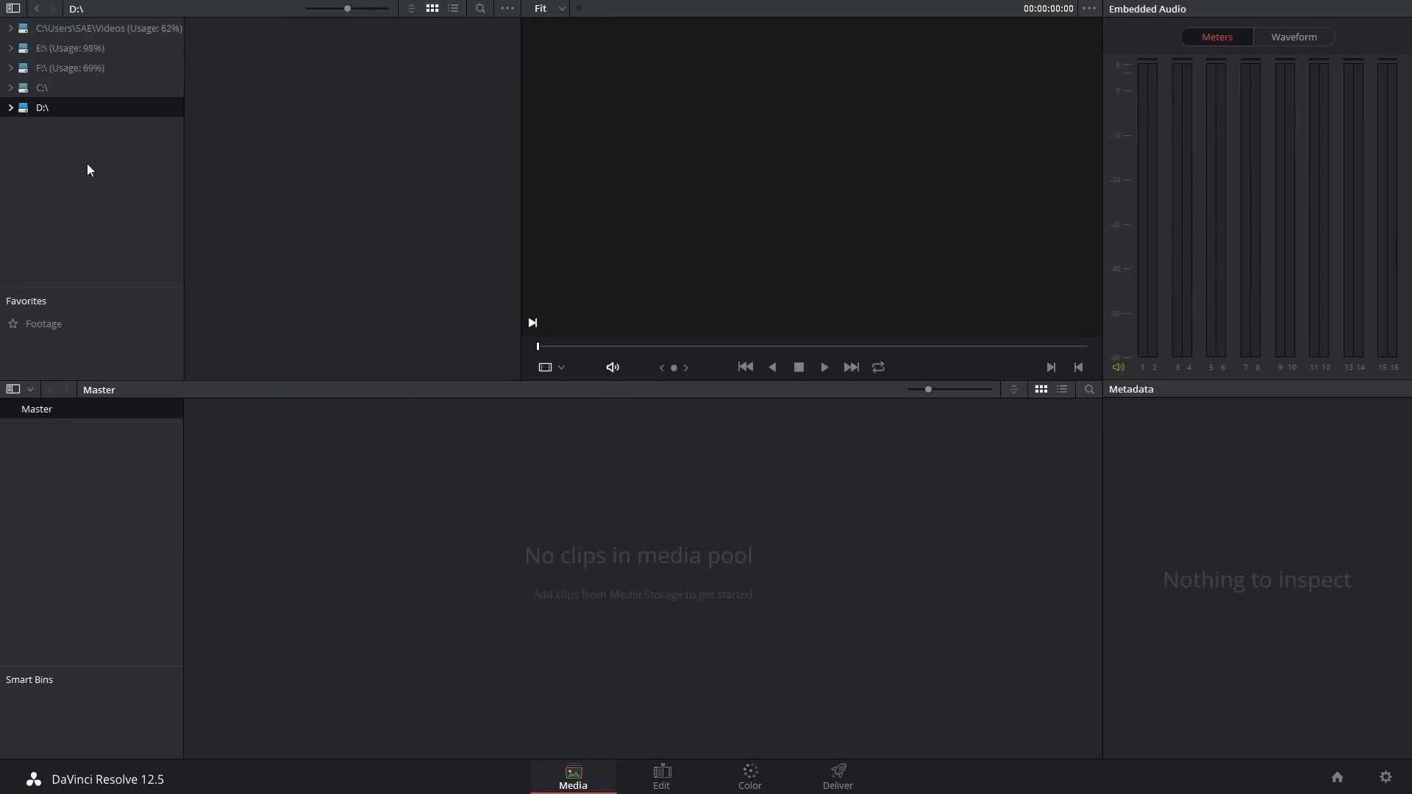
# Open the Videos folder's DR12_Recordings folder in the storage browser, which shows no files.
pyautogui.click(60, 25)
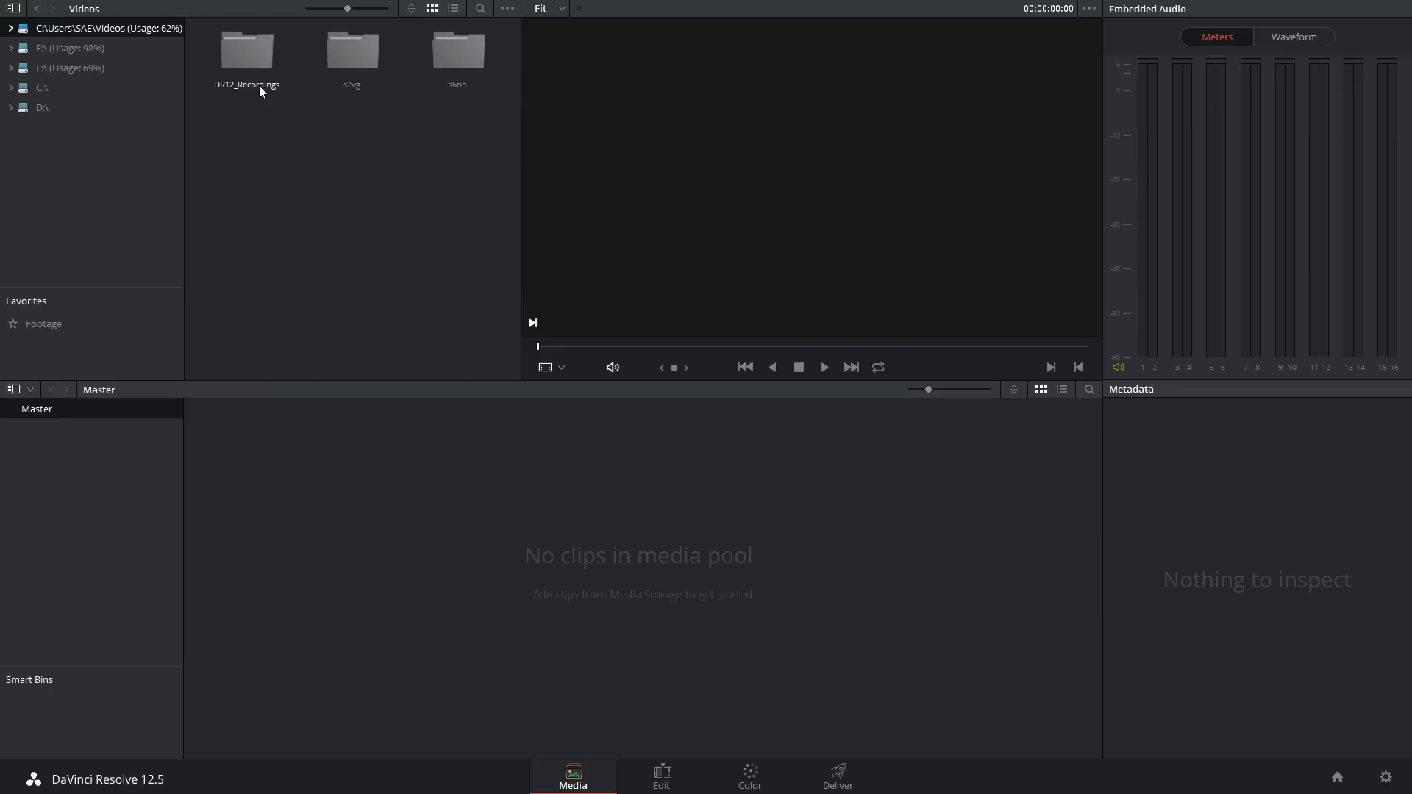
pyautogui.doubleClick(250, 55)
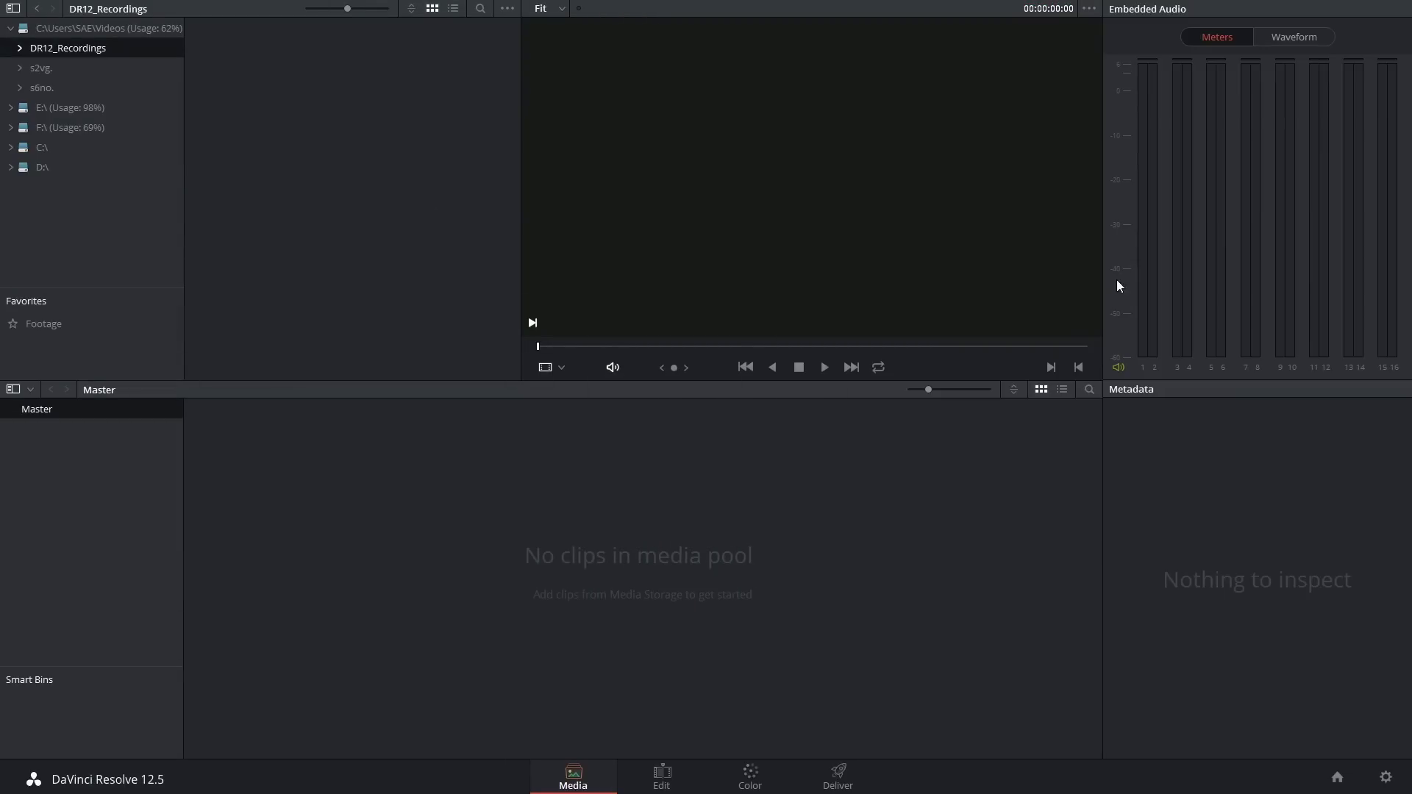
# In File Explorer, open DR12_Recordings and bring up the Open with options for video 31.
pyautogui.hotkey('alt', 'Tab')
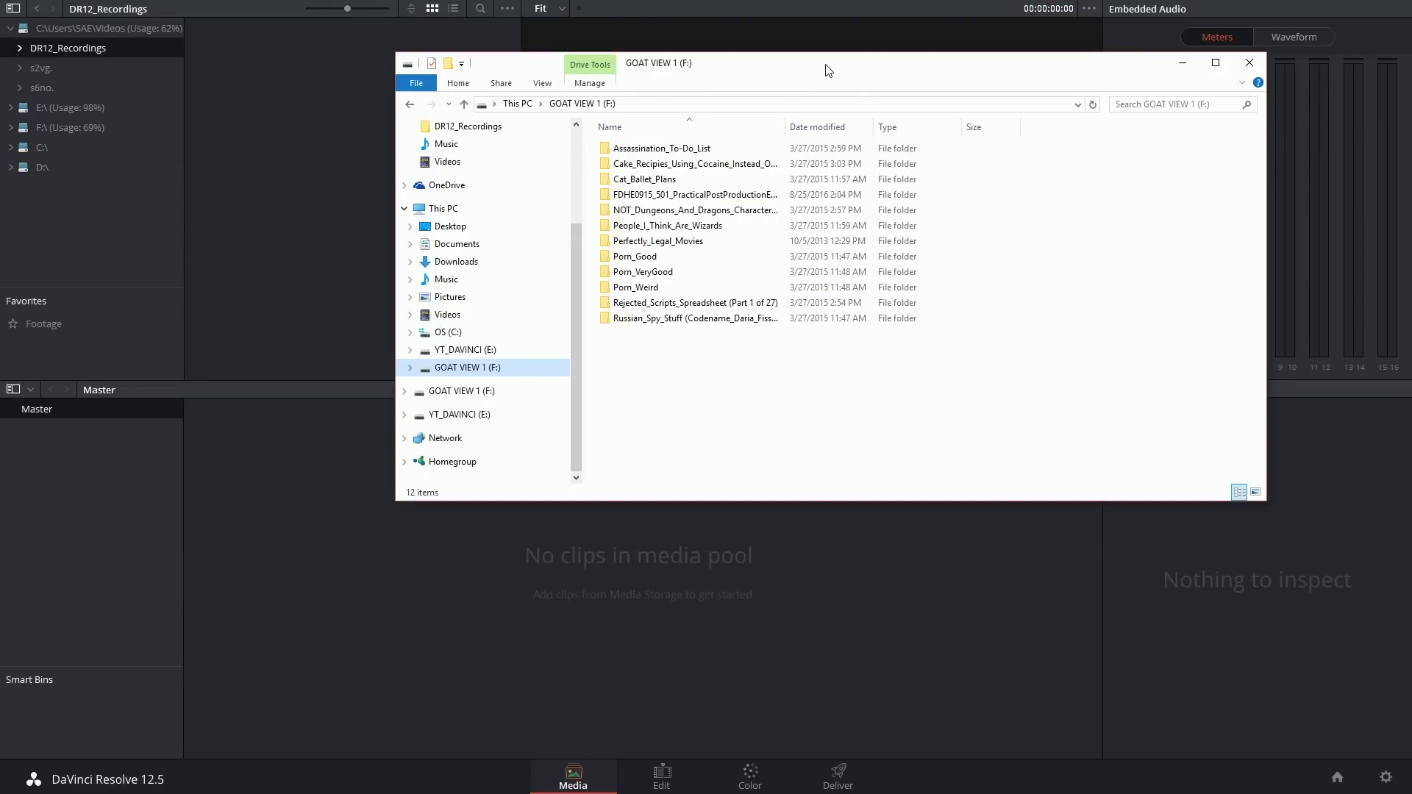
pyautogui.moveTo(805, 67); pyautogui.dragTo(786, 126)
pyautogui.scroll(3, 471, 294)
pyautogui.click(449, 267)
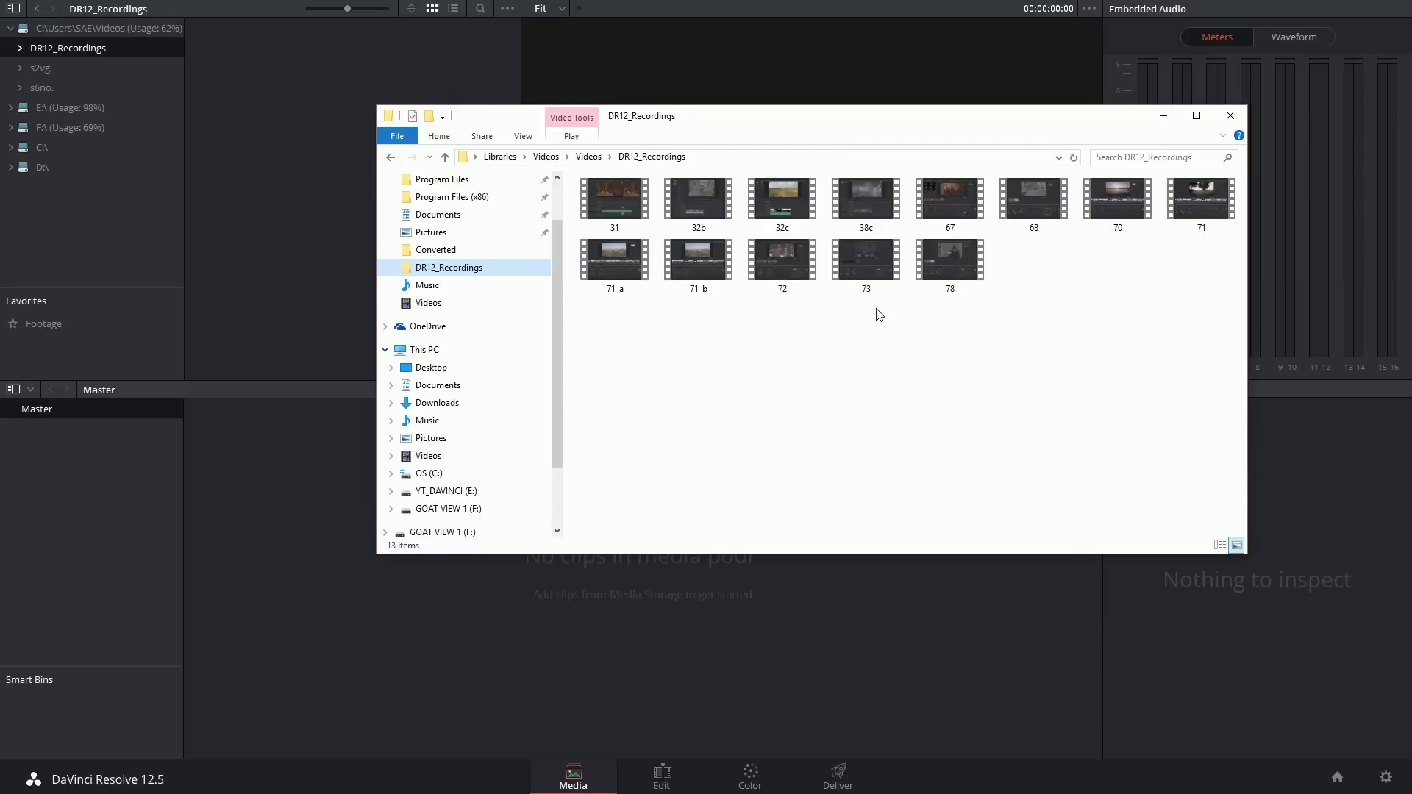
pyautogui.click(620, 211)
pyautogui.click(662, 353)
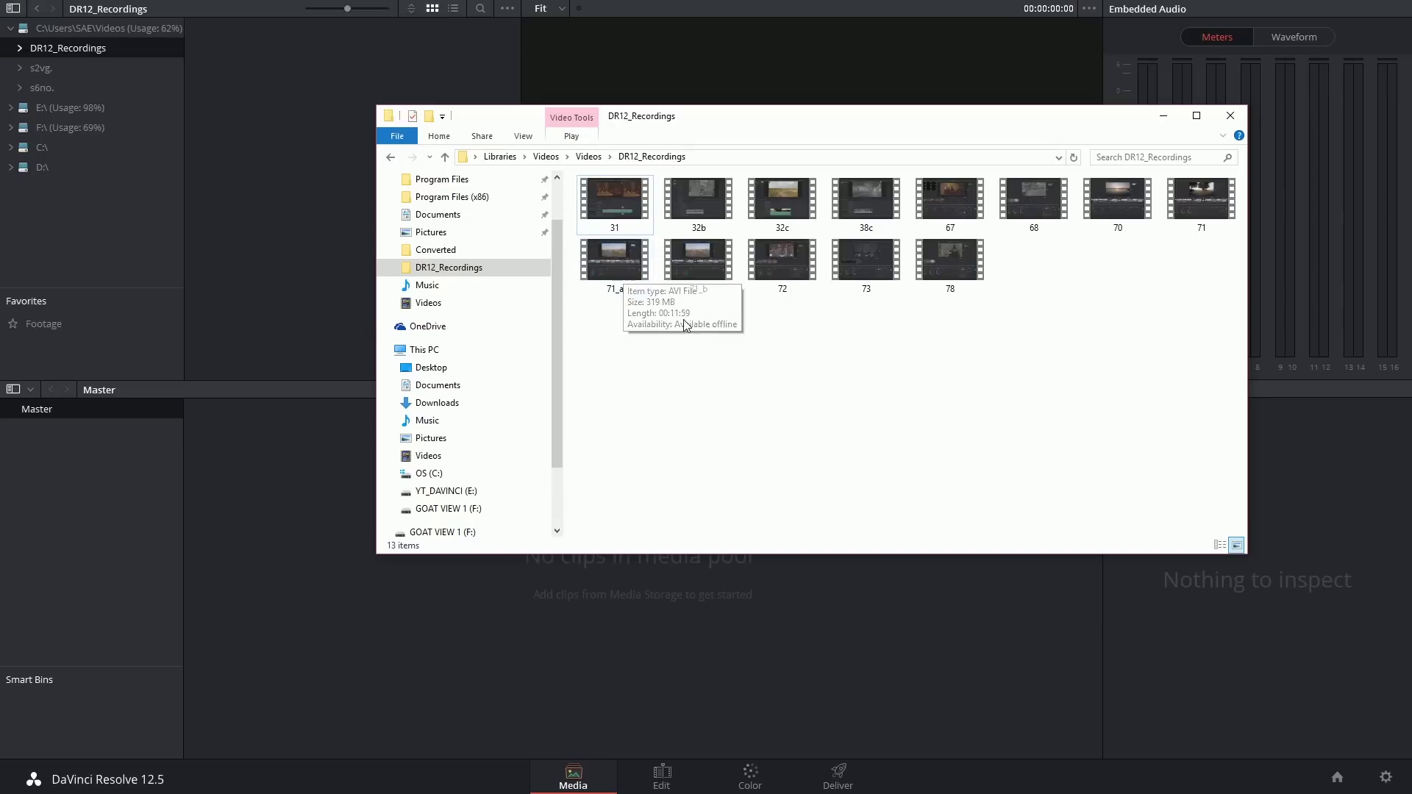
pyautogui.rightClick(611, 196)
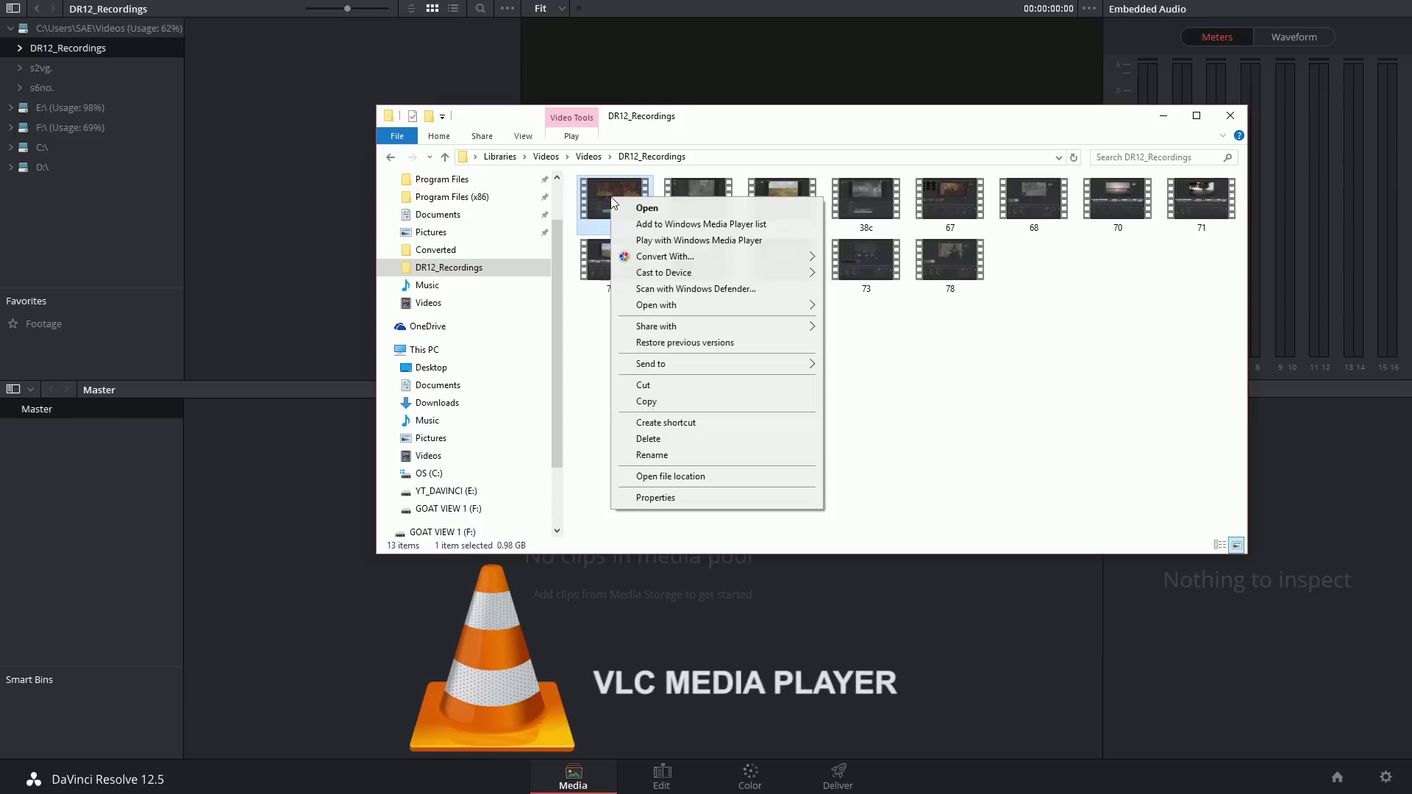
pyautogui.moveTo(735, 309)
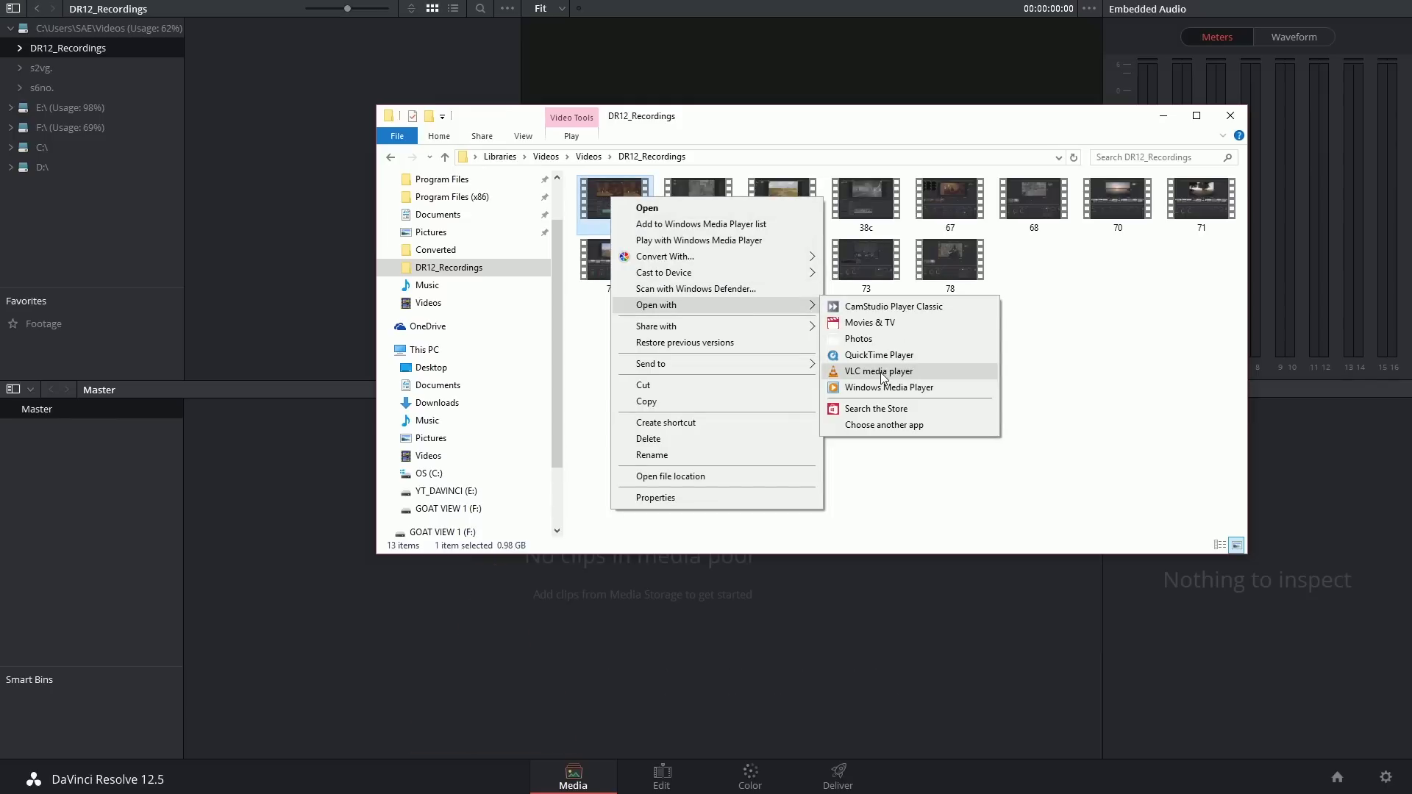
# Open video 31 in VLC media player and skip forward past 02:45 along the seek bar.
pyautogui.click(880, 372)
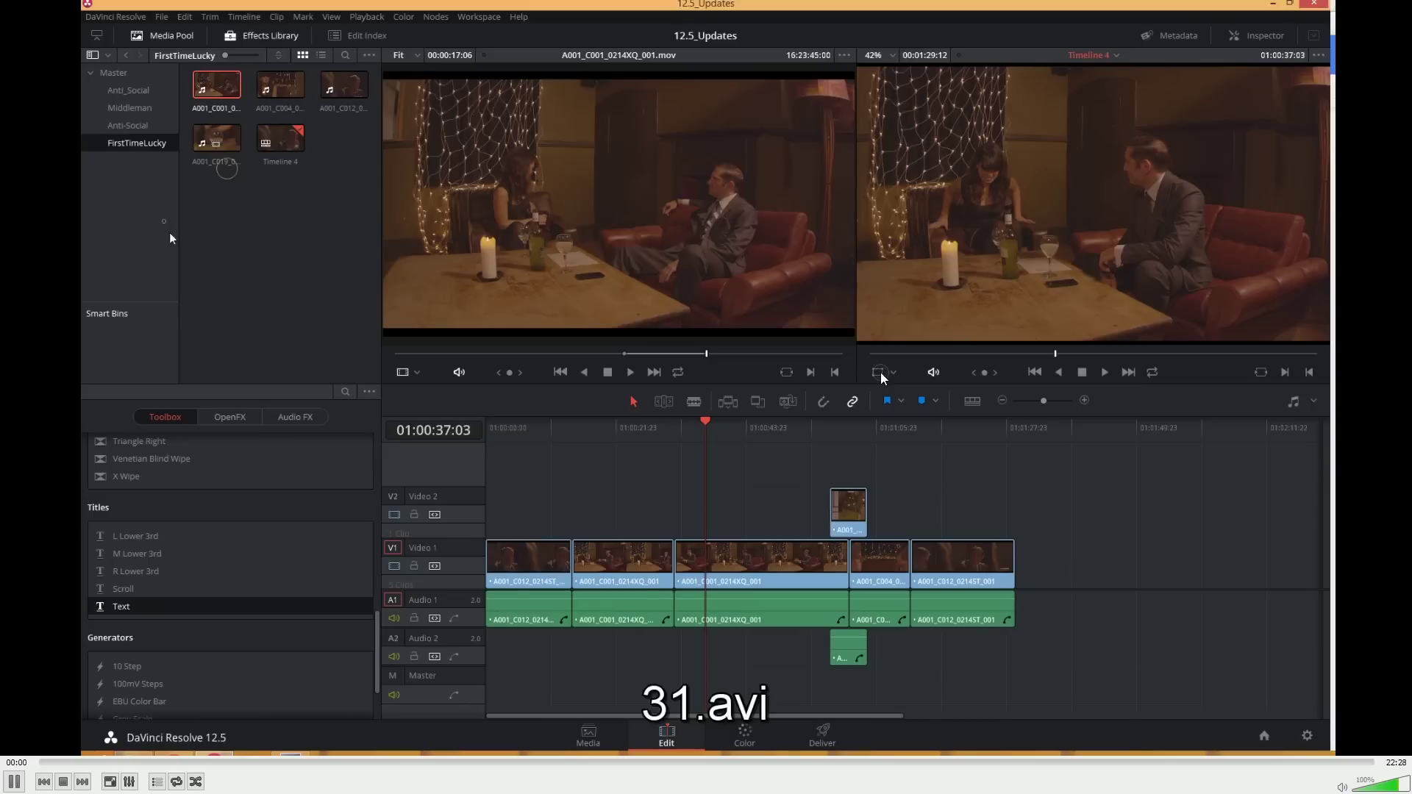
pyautogui.click(195, 762)
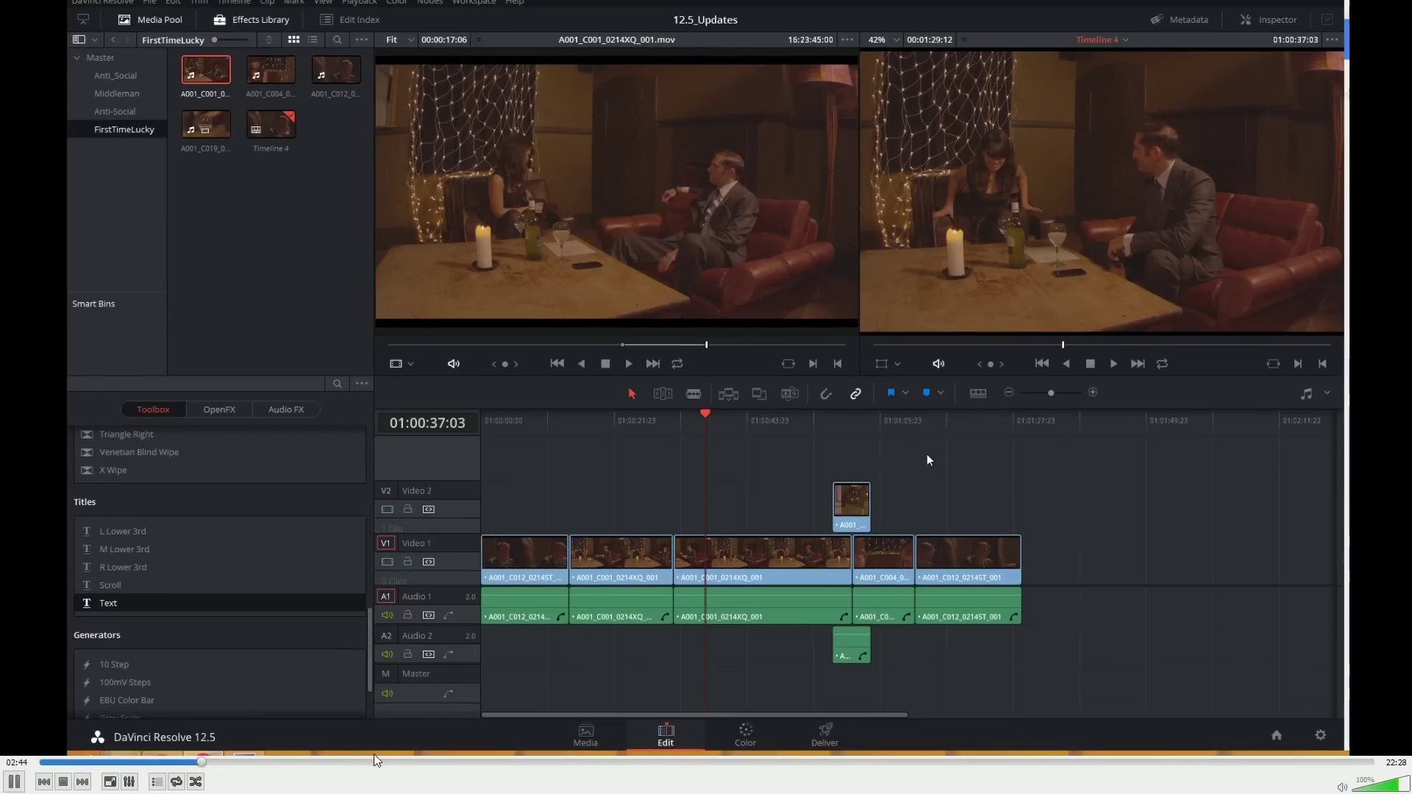
pyautogui.click(388, 763)
pyautogui.moveTo(388, 762); pyautogui.dragTo(511, 762)
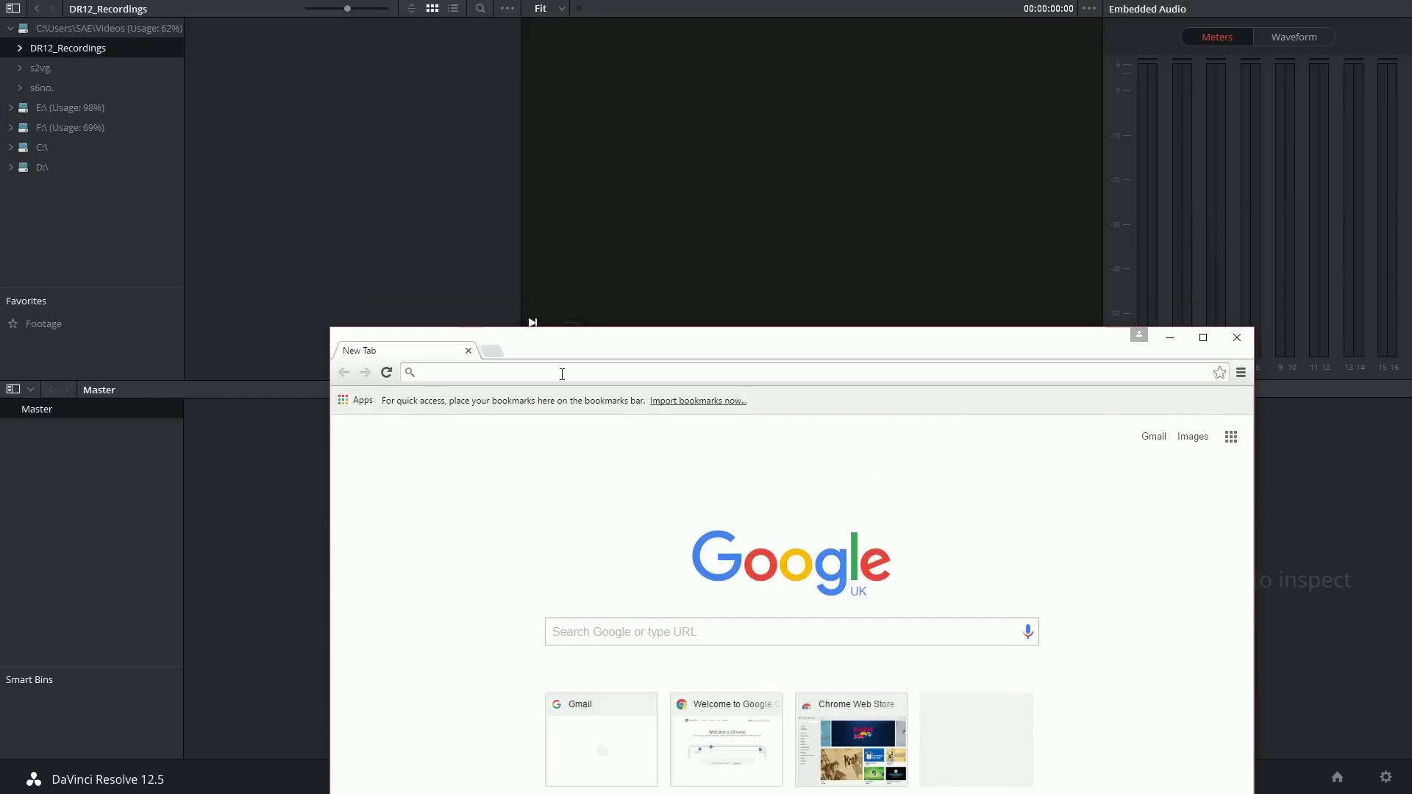
# Search for 'davinci resolve supported file formats pdf' and open Blackmagic's Resolve 12.5 formats PDF.
pyautogui.write('davinc')
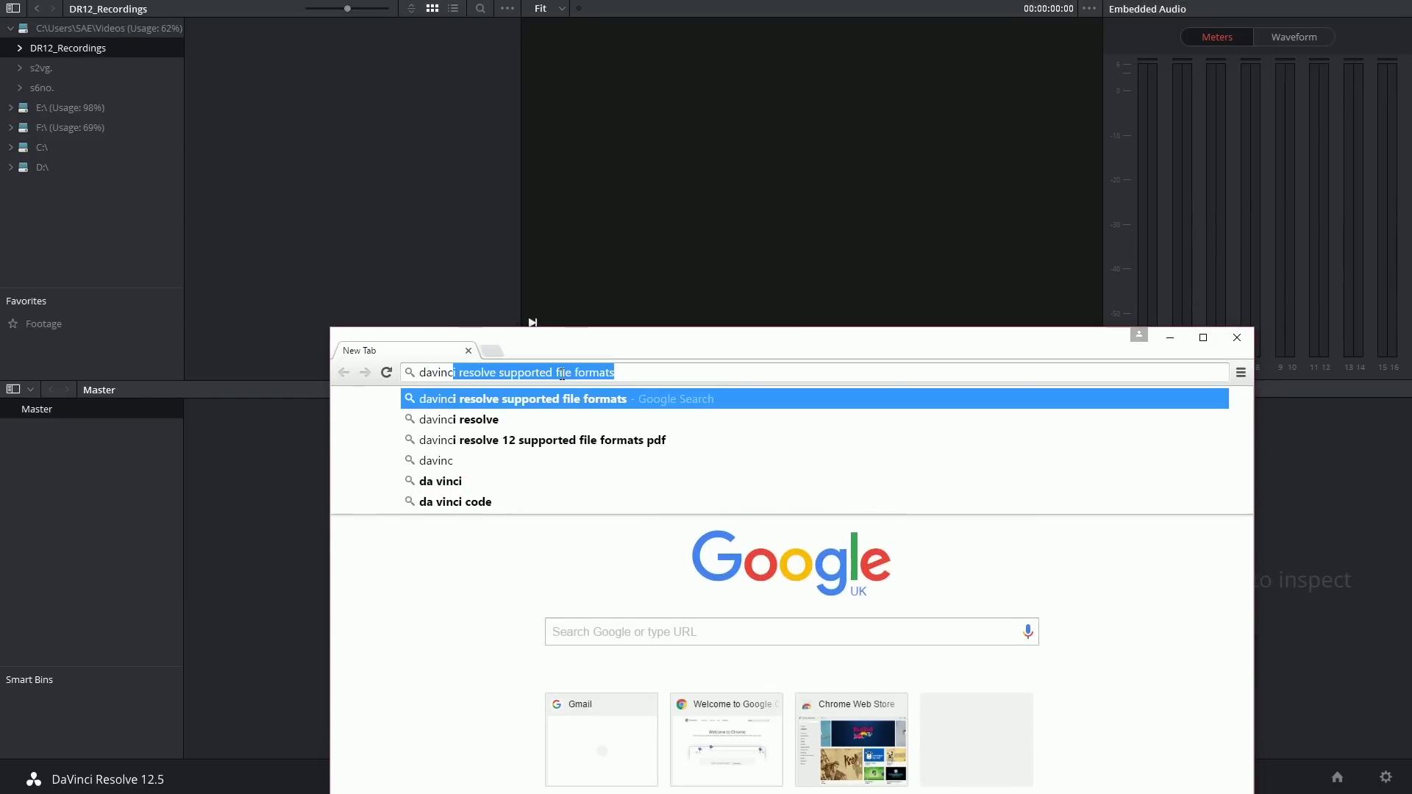
pyautogui.write('i resolve')
pyautogui.press('End')
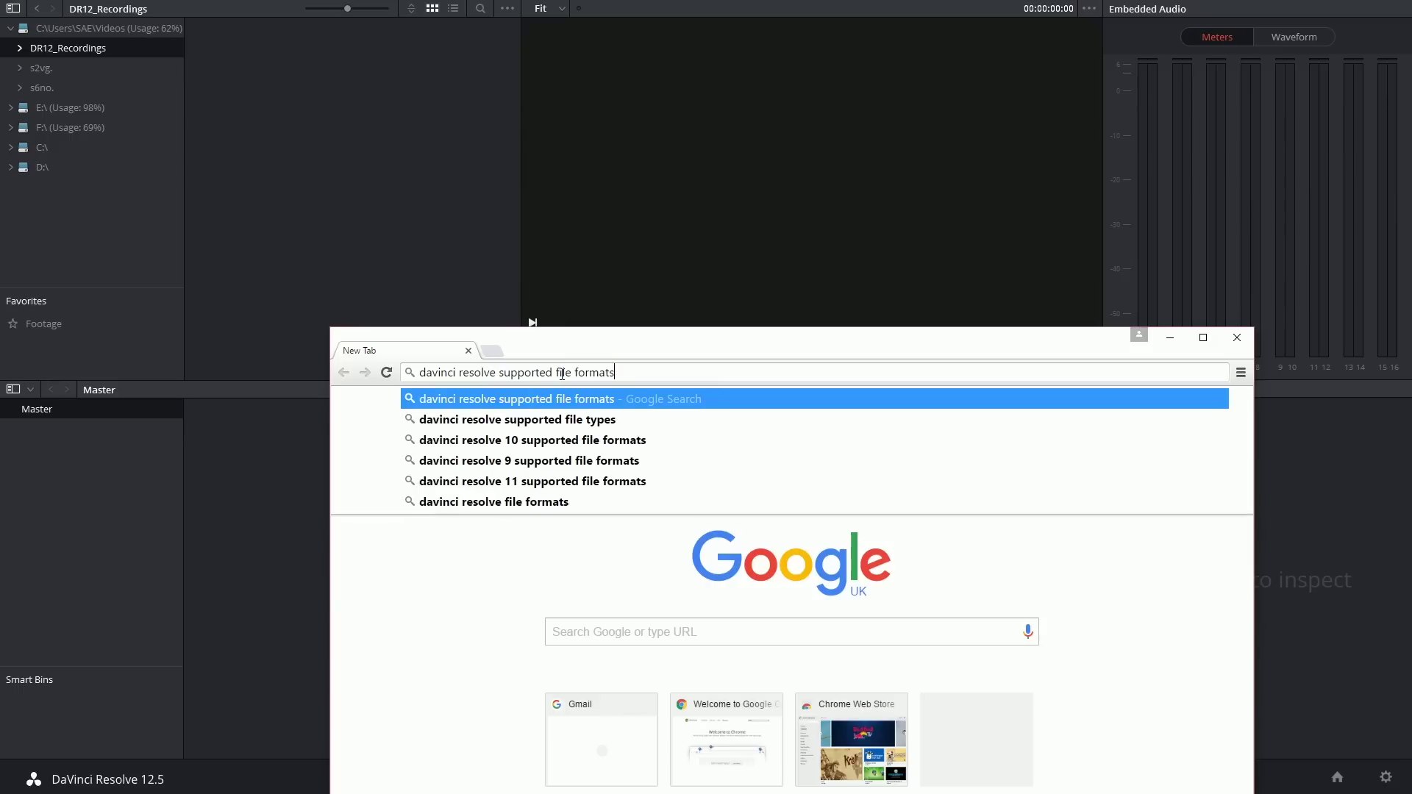
pyautogui.write('pdf')
pyautogui.press('Return')
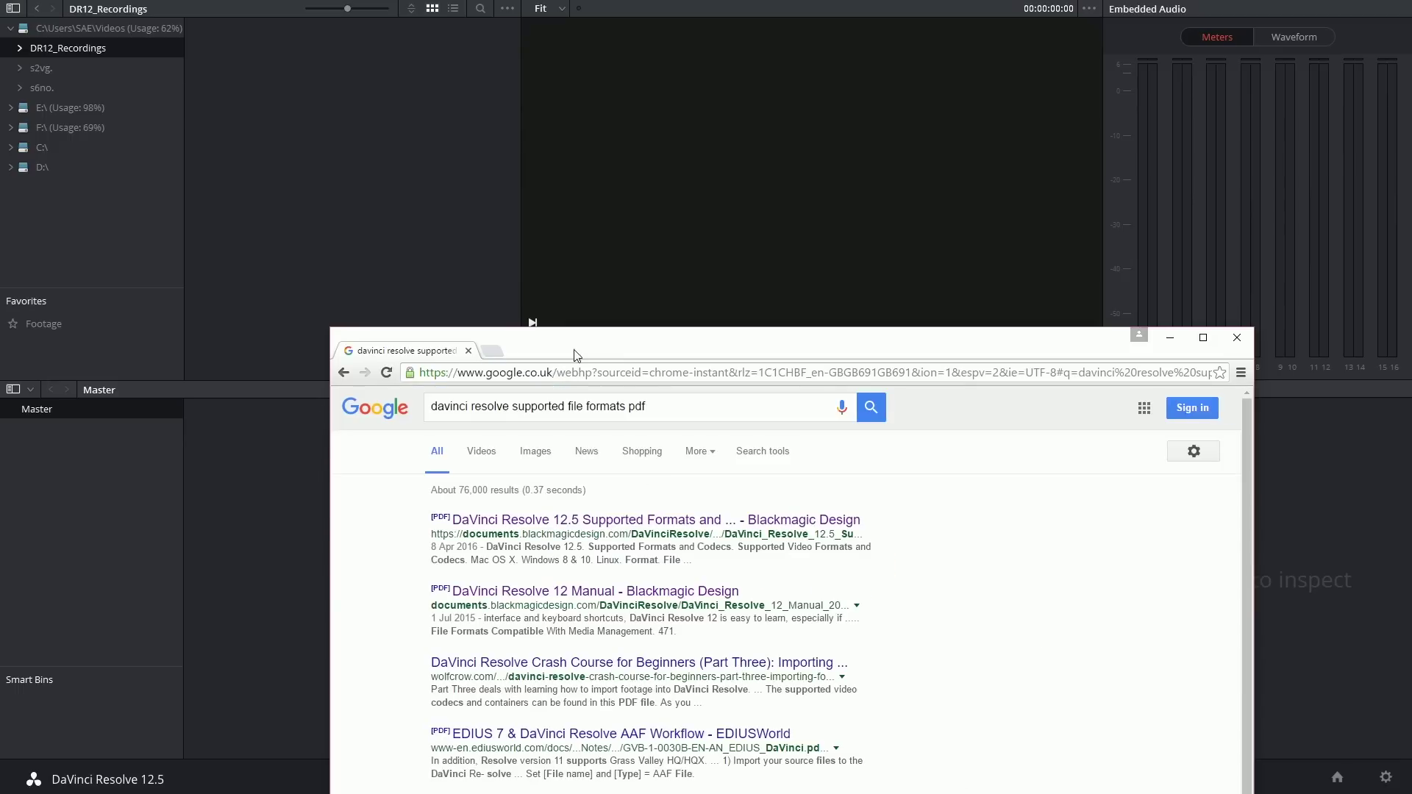
pyautogui.click(647, 521)
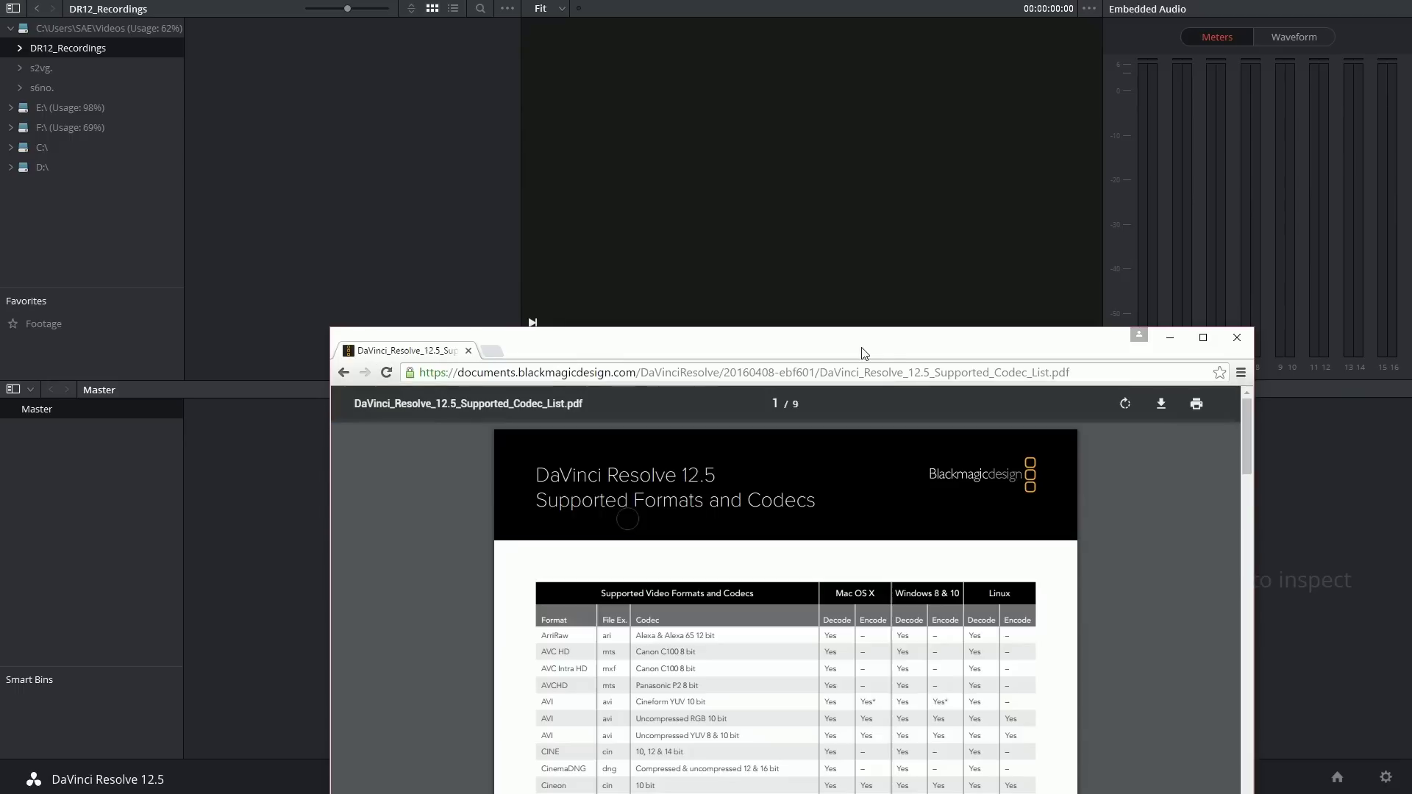
# Enlarge the Chrome window and scroll the PDF to the Supported Video Formats and Codecs table.
pyautogui.moveTo(857, 349); pyautogui.dragTo(787, 0)
pyautogui.scroll(-2, 486, 306)
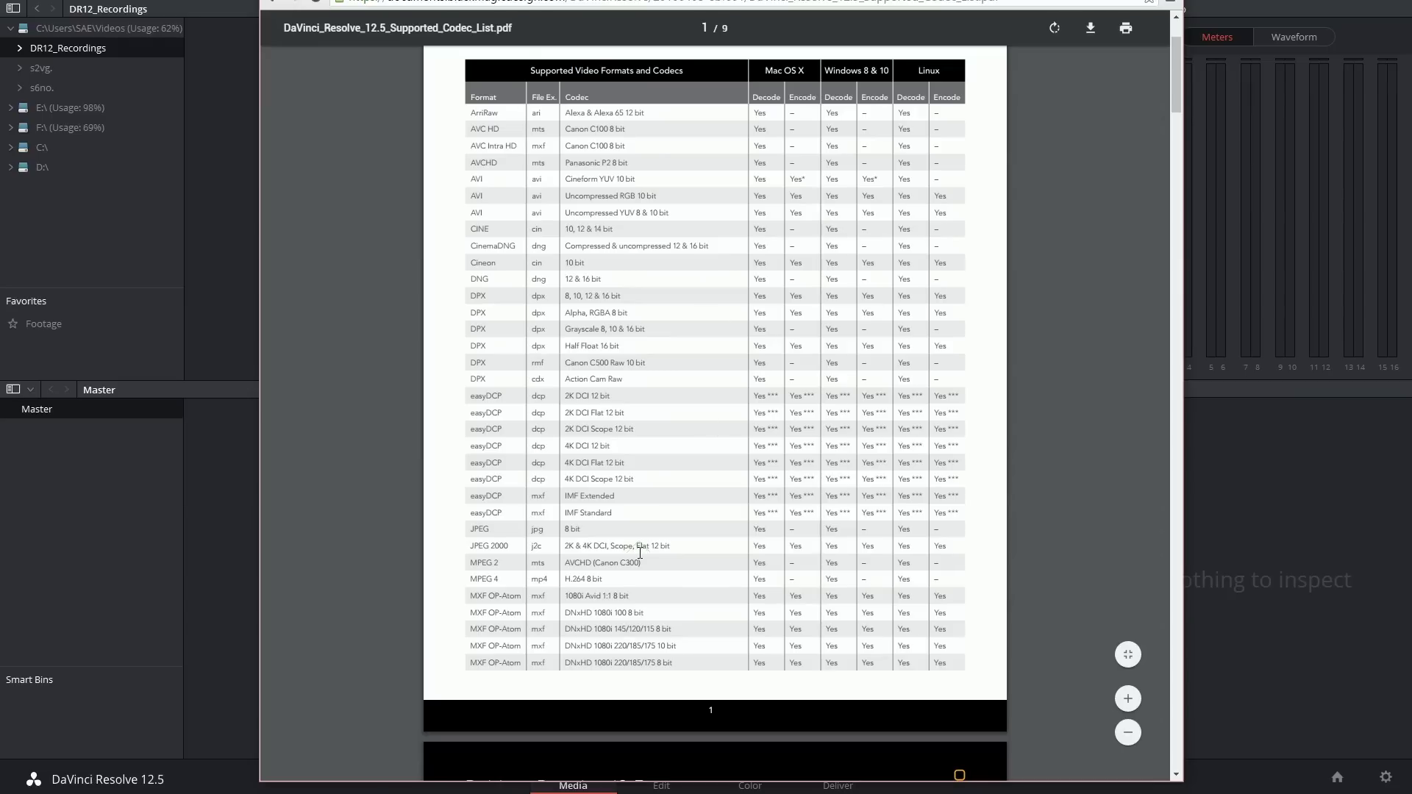
pyautogui.scroll(1, 639, 552)
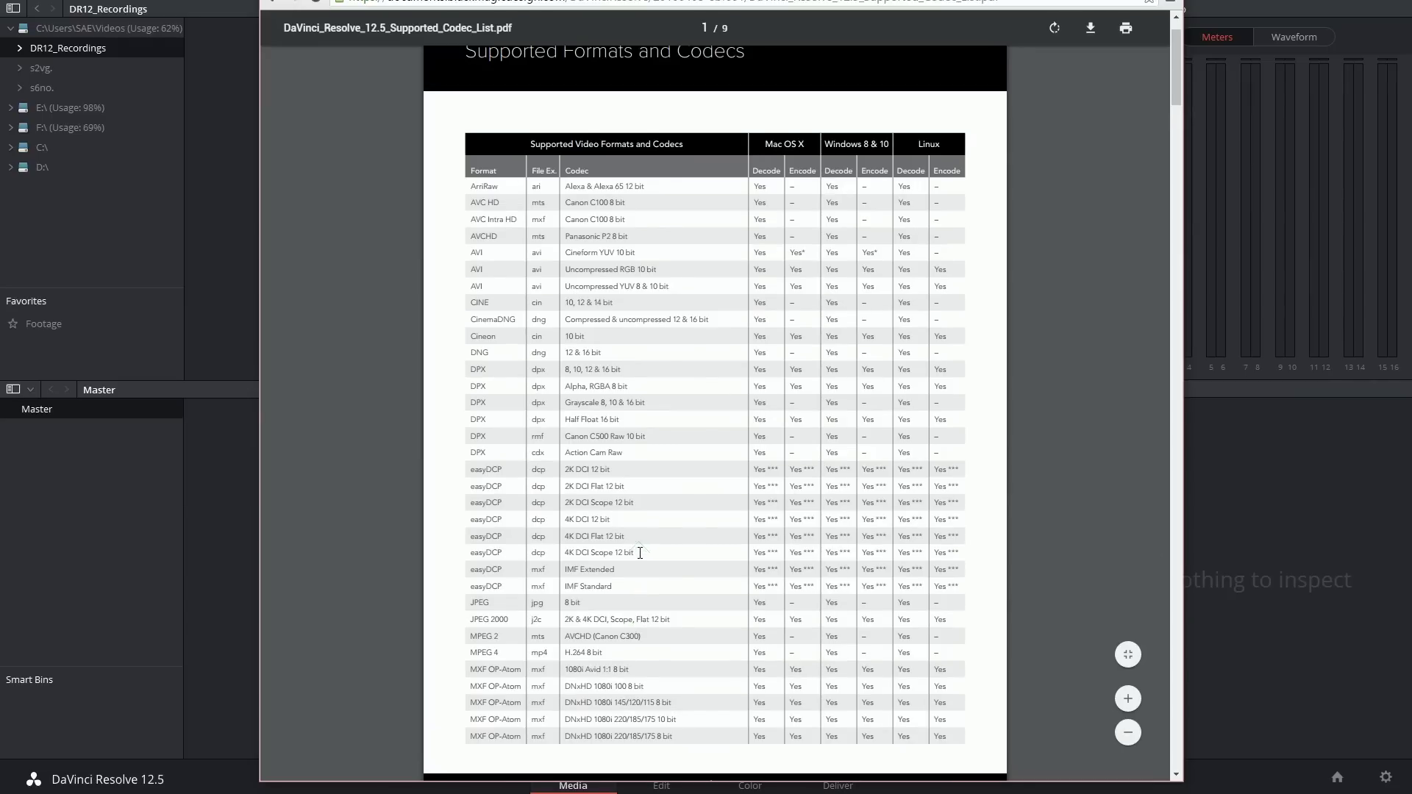
pyautogui.scroll(-1, 640, 552)
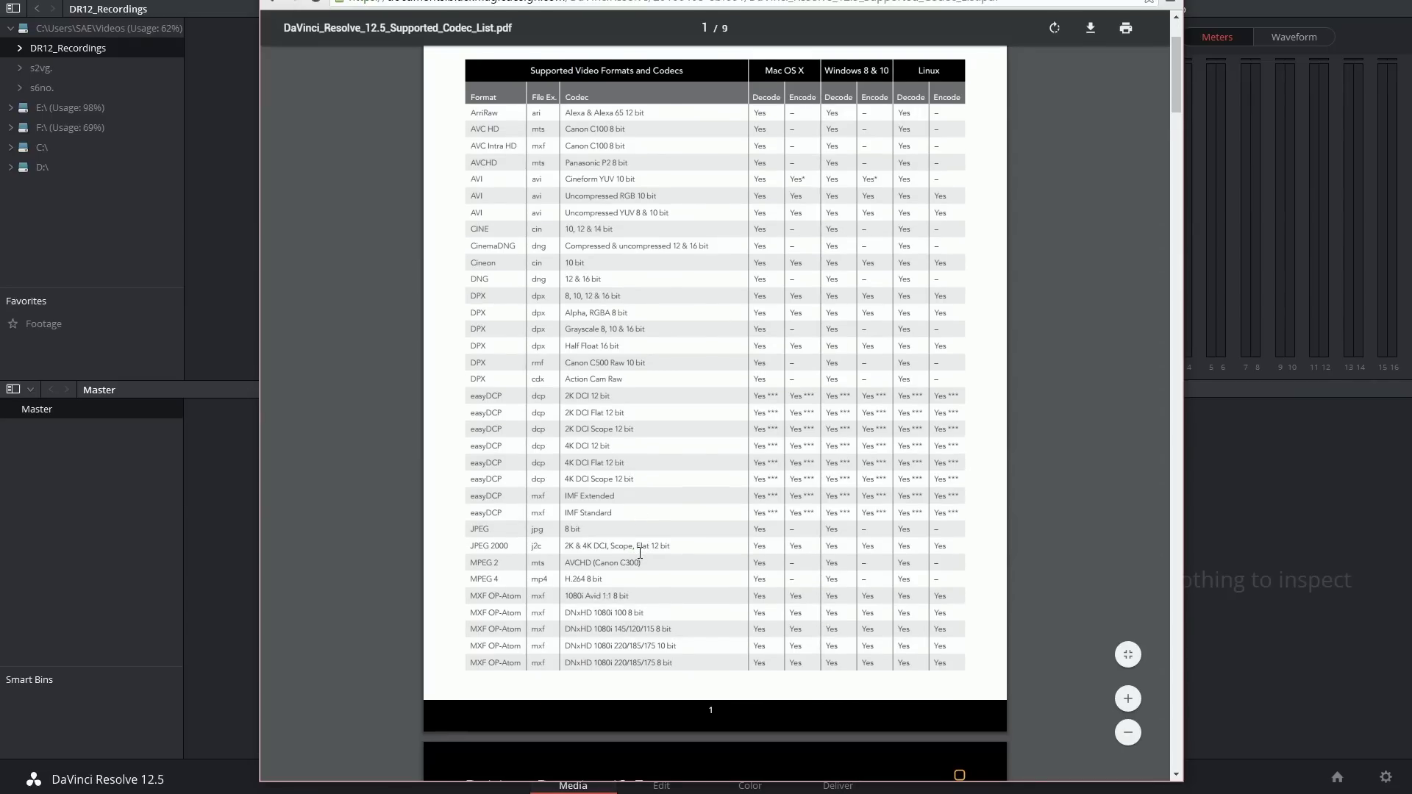